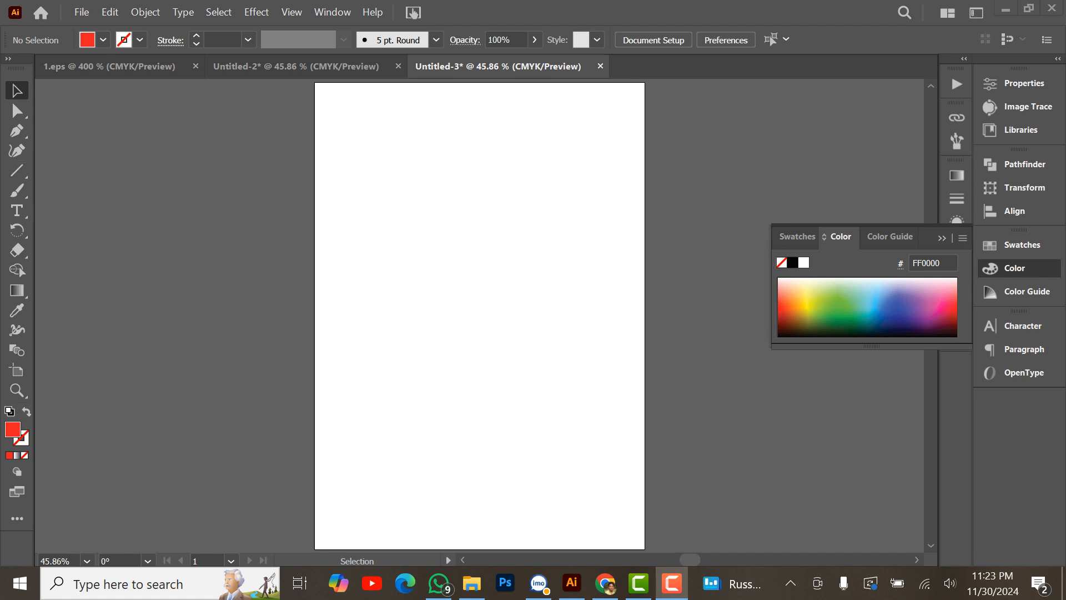
# Draw a large hexagon with the Polygon tool and swap its fill and stroke to leave a red outline without fill
pyautogui.click(17, 170)
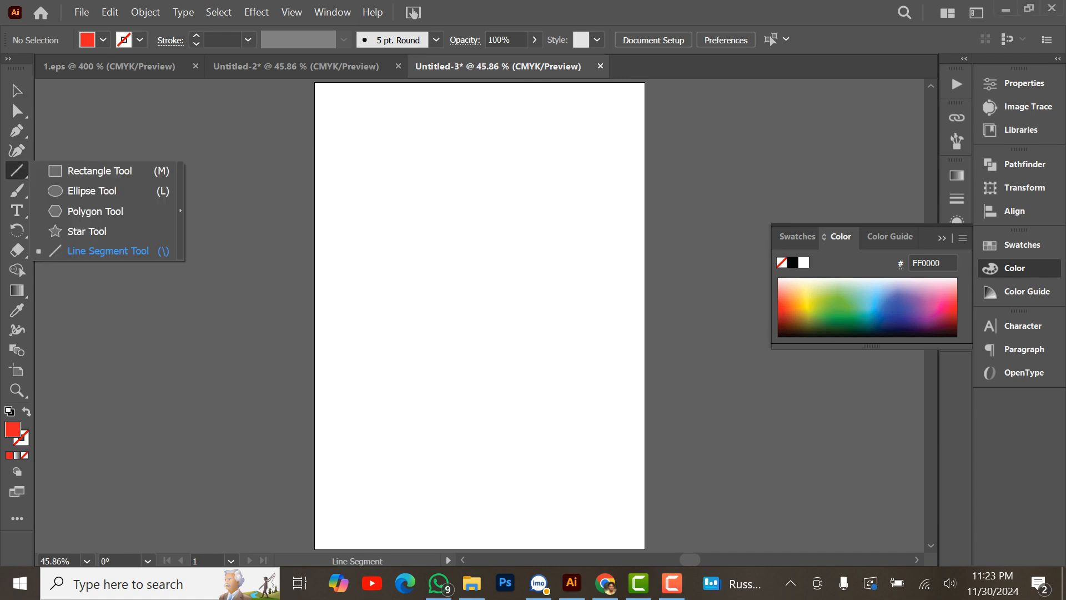
pyautogui.click(94, 211)
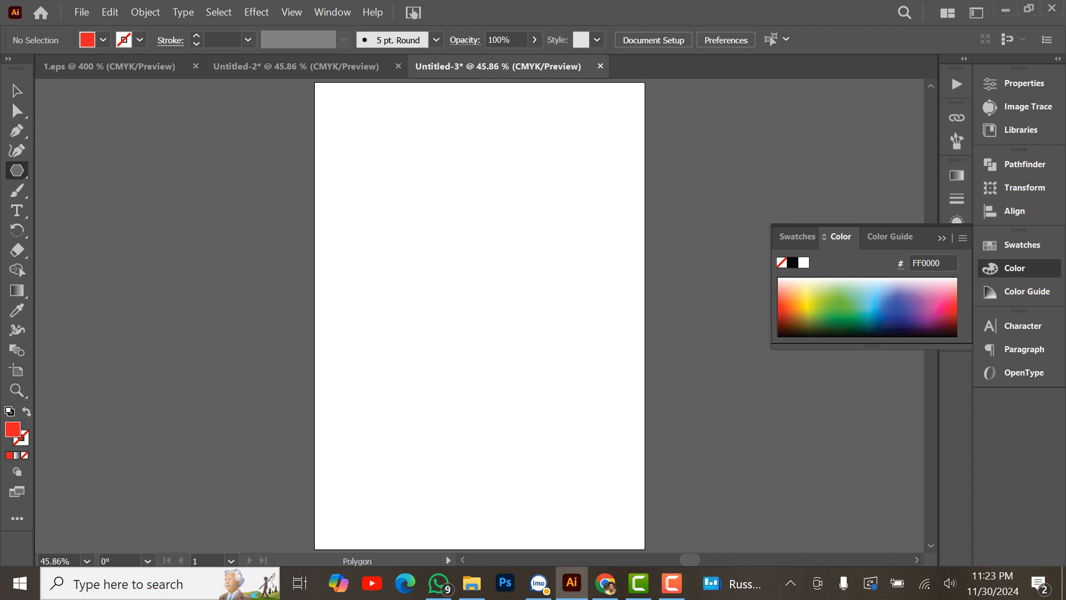
pyautogui.moveTo(455, 240); pyautogui.dragTo(537, 326)
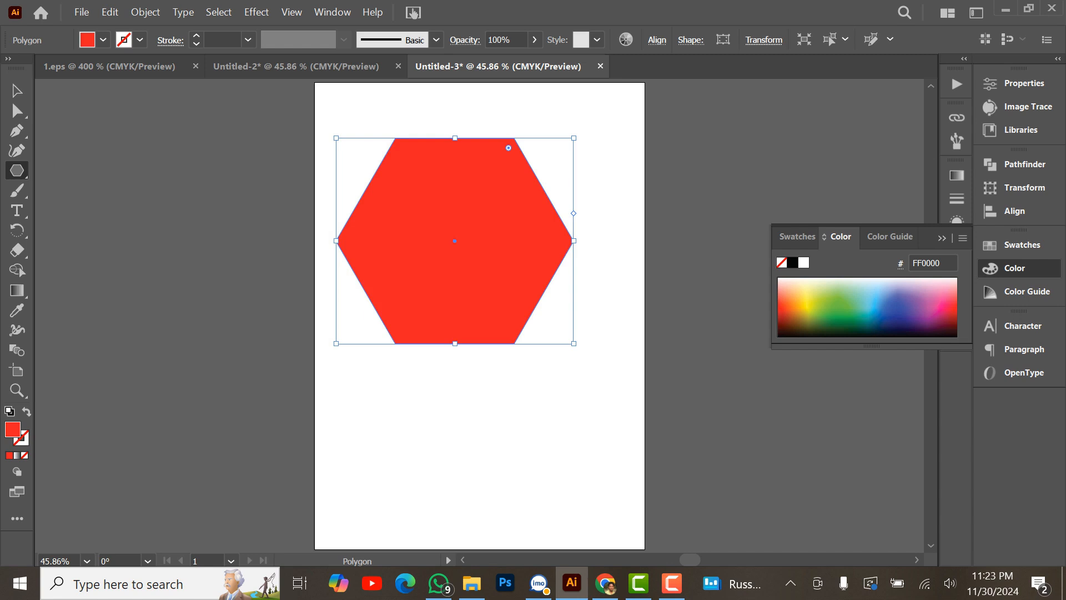
pyautogui.click(26, 411)
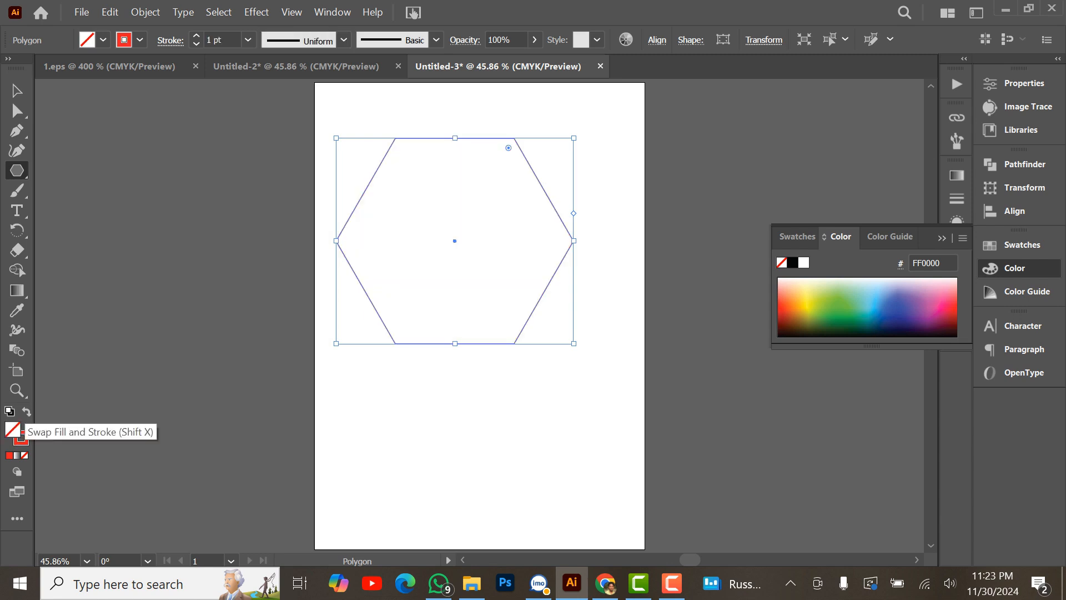
# Move the hexagon to the middle of the artboard and rotate it so that a corner points straight up
pyautogui.click(17, 90)
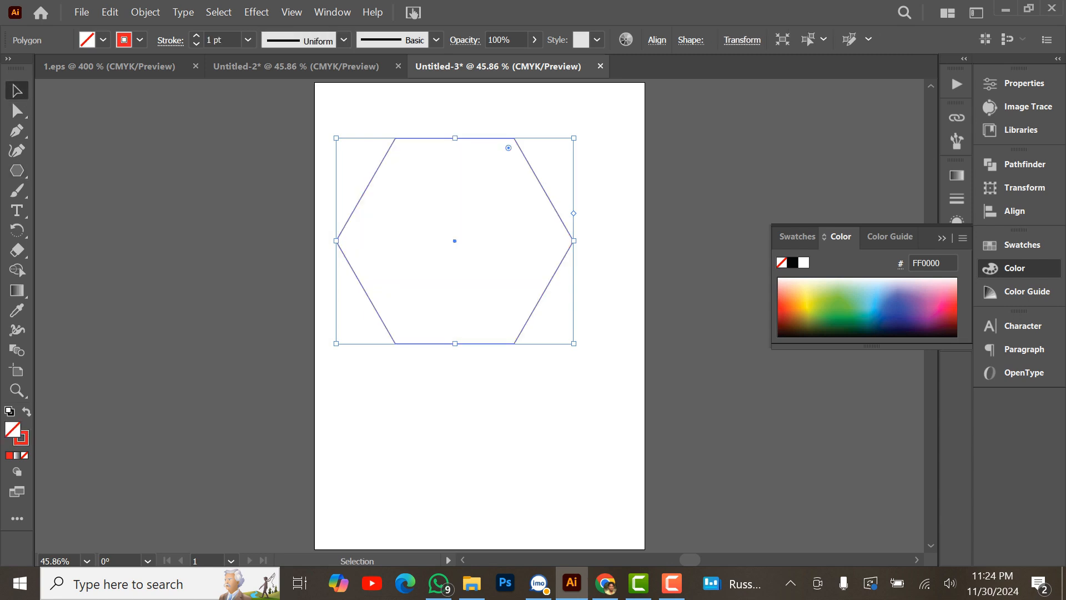
pyautogui.moveTo(387, 152); pyautogui.dragTo(410, 209)
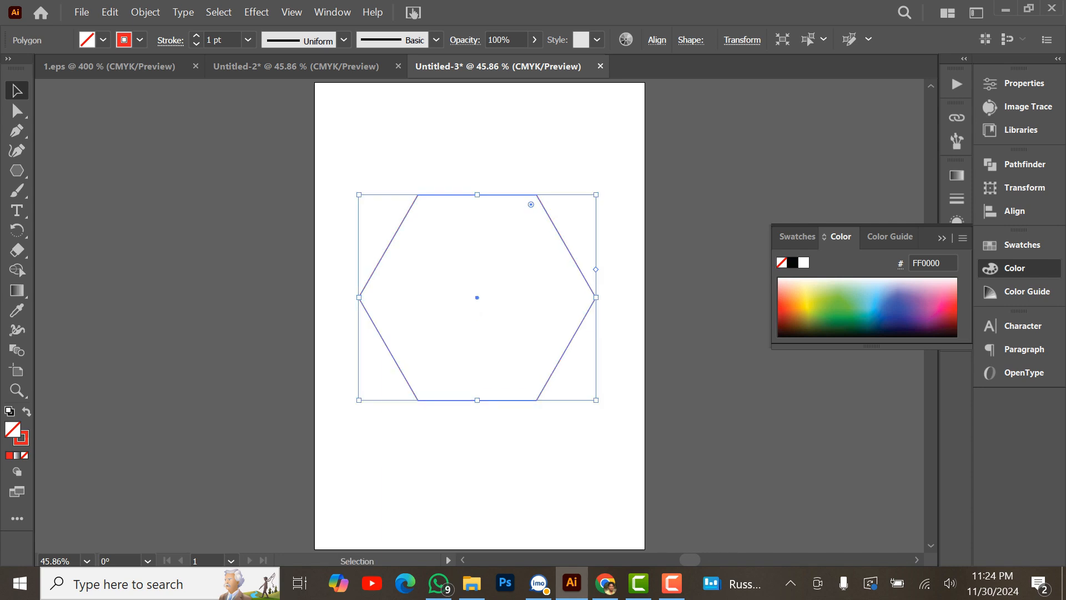
pyautogui.moveTo(605, 411); pyautogui.dragTo(386, 421)
pyautogui.hotkey('ctrl', 'shift', 'a')
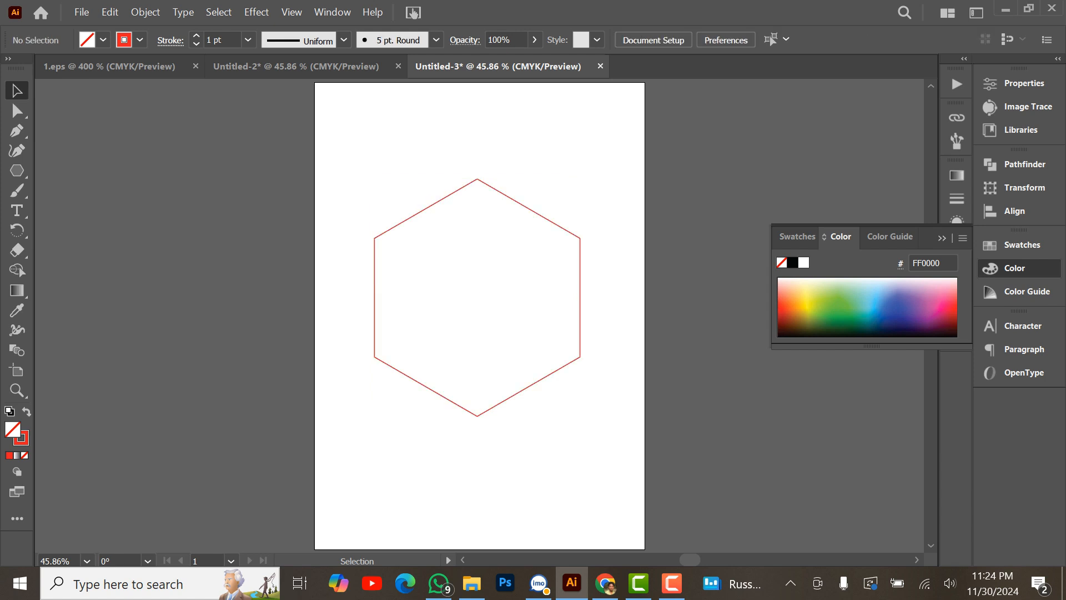
# Draw a vertical line through the hexagon's middle, extending past both corners, and place a parallel copy a short distance to its right
pyautogui.click(17, 170)
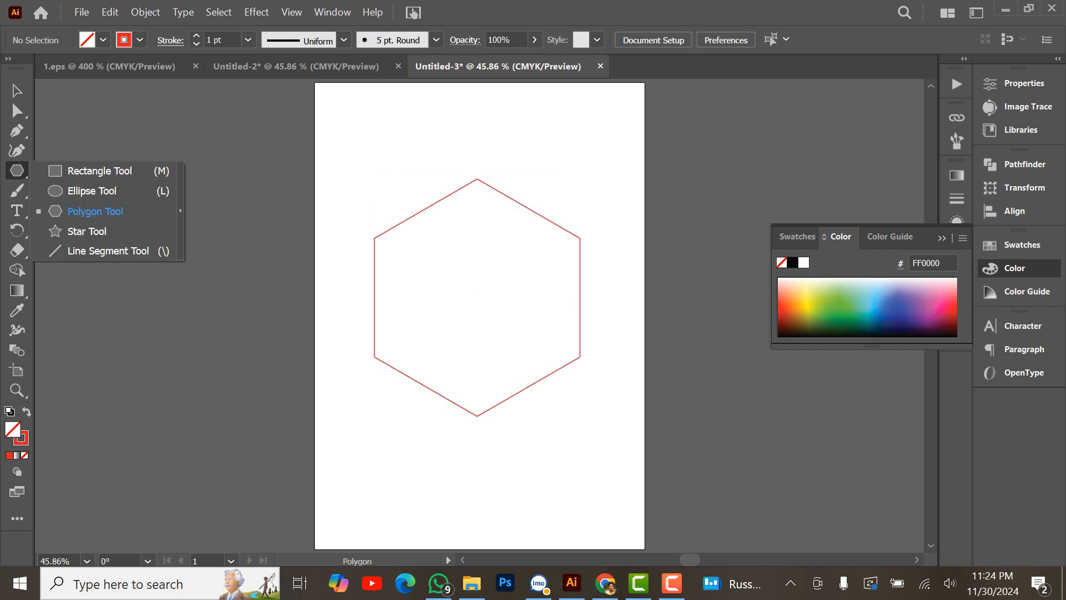
pyautogui.click(106, 251)
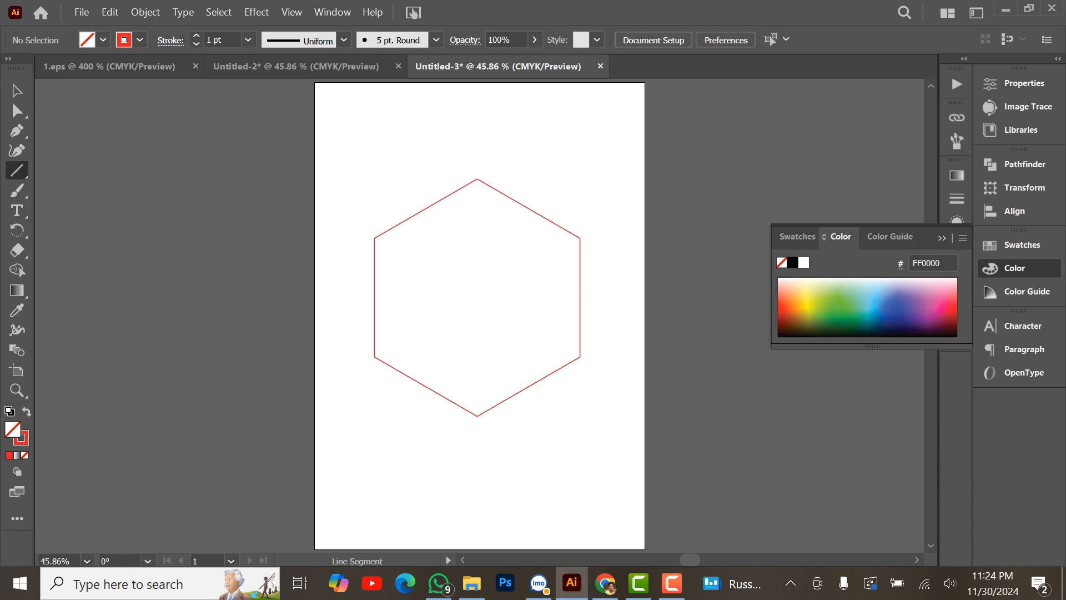
pyautogui.moveTo(473, 148); pyautogui.dragTo(473, 473)
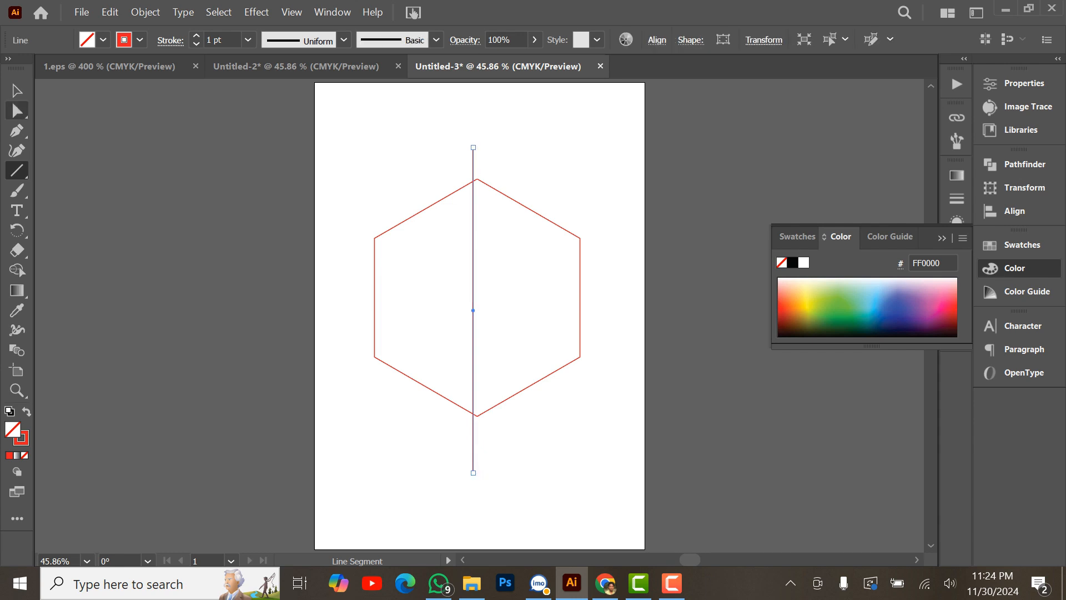
pyautogui.press('v')
pyautogui.moveTo(473, 303); pyautogui.dragTo(487, 302)
pyautogui.press('alt')
pyautogui.click(433, 146)
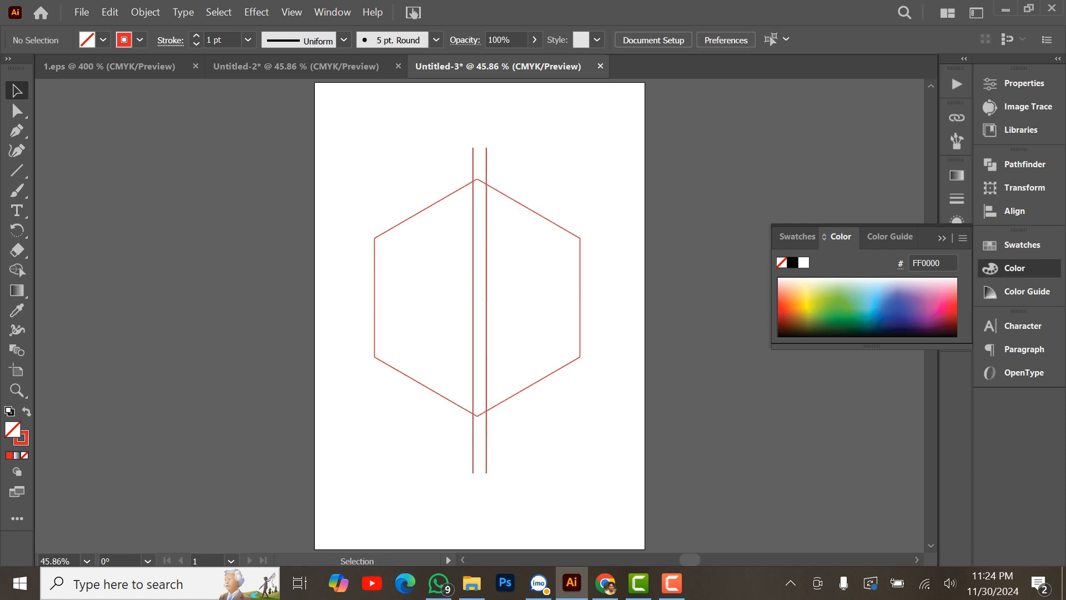
# Group the two parallel vertical lines
pyautogui.moveTo(401, 123); pyautogui.dragTo(538, 165)
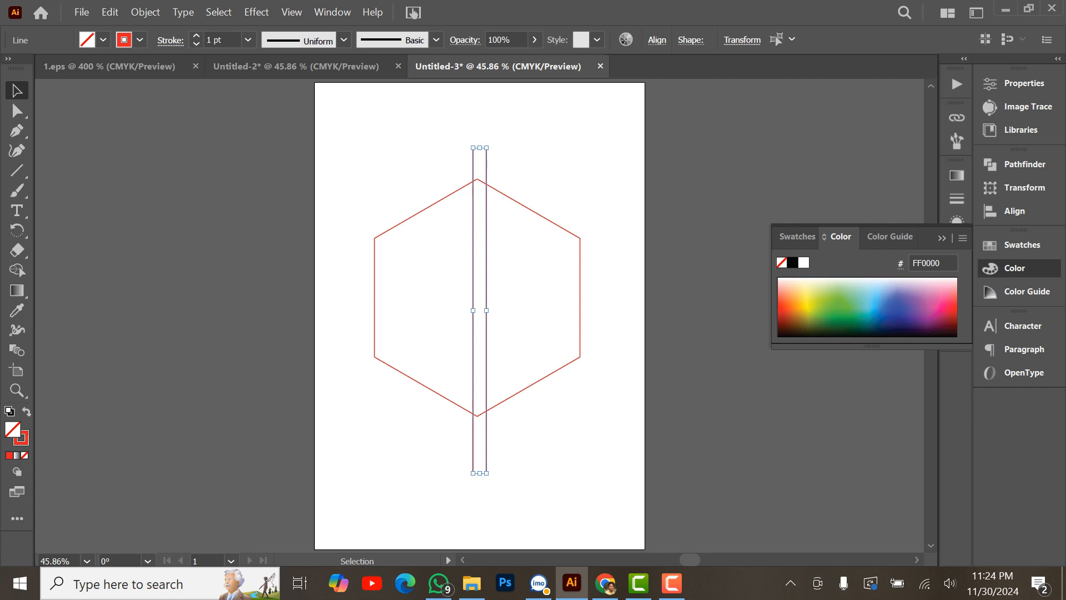
pyautogui.rightClick(486, 157)
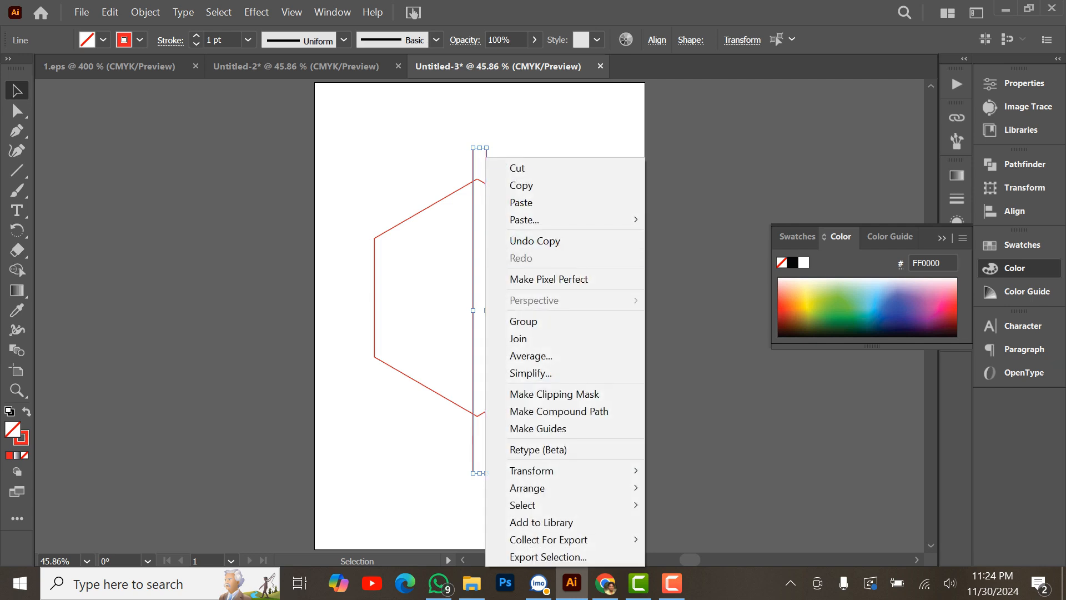
pyautogui.click(524, 321)
pyautogui.click(512, 486)
# Copy the line pair to both sides of the centre and against the outside of the hexagon's left and right edges, making five pairs
pyautogui.click(487, 456)
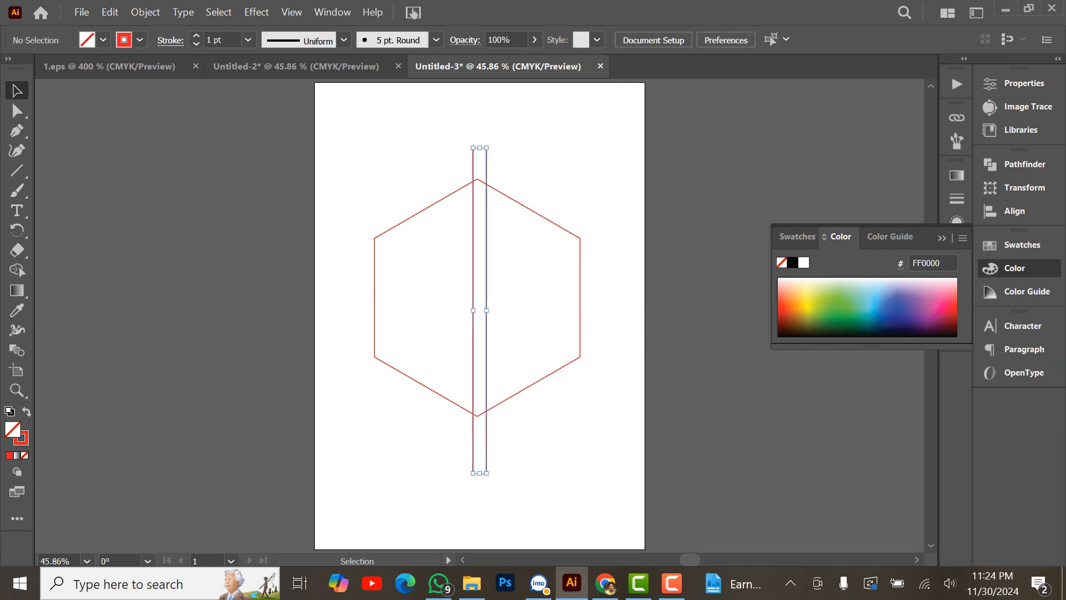
pyautogui.moveTo(487, 452); pyautogui.dragTo(425, 443)
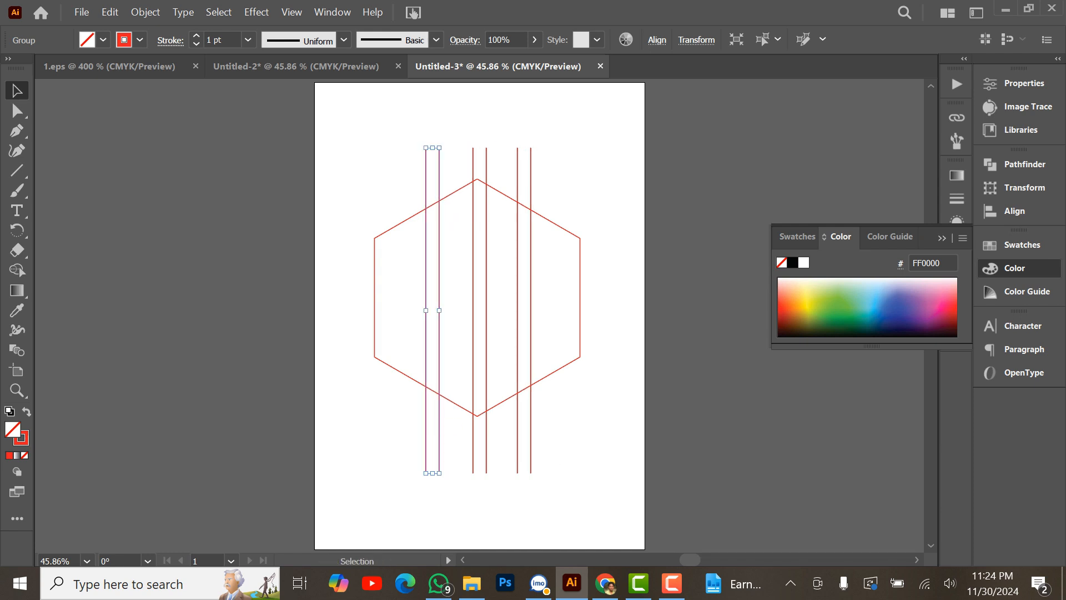
pyautogui.moveTo(606, 457); pyautogui.dragTo(623, 457)
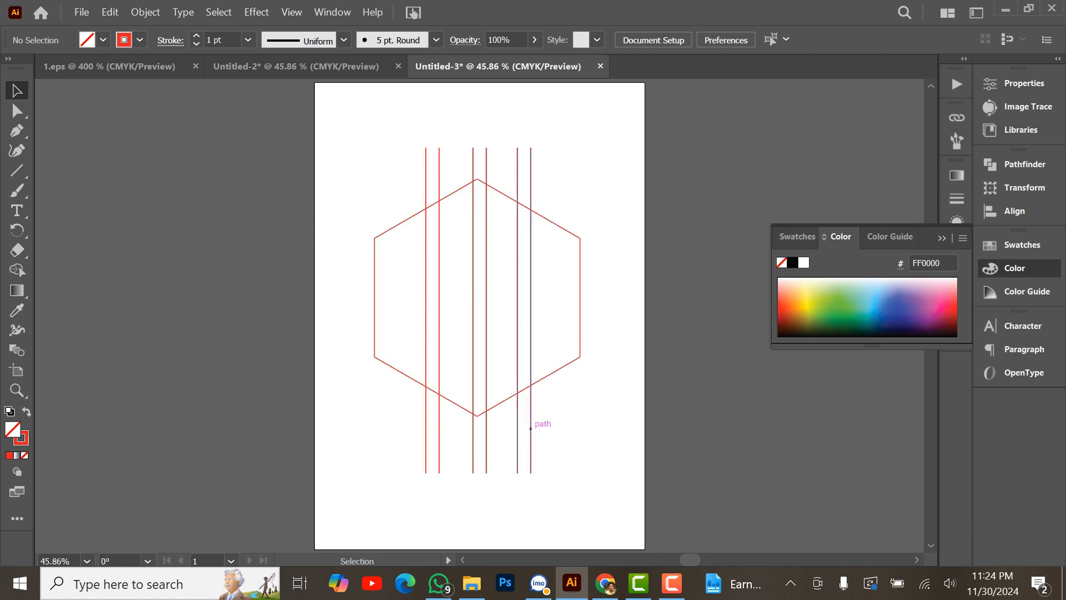
pyautogui.moveTo(531, 429); pyautogui.dragTo(374, 437)
# Distribute the five line pairs evenly with Horizontal Distribute Center
pyautogui.moveTo(314, 124); pyautogui.dragTo(637, 170)
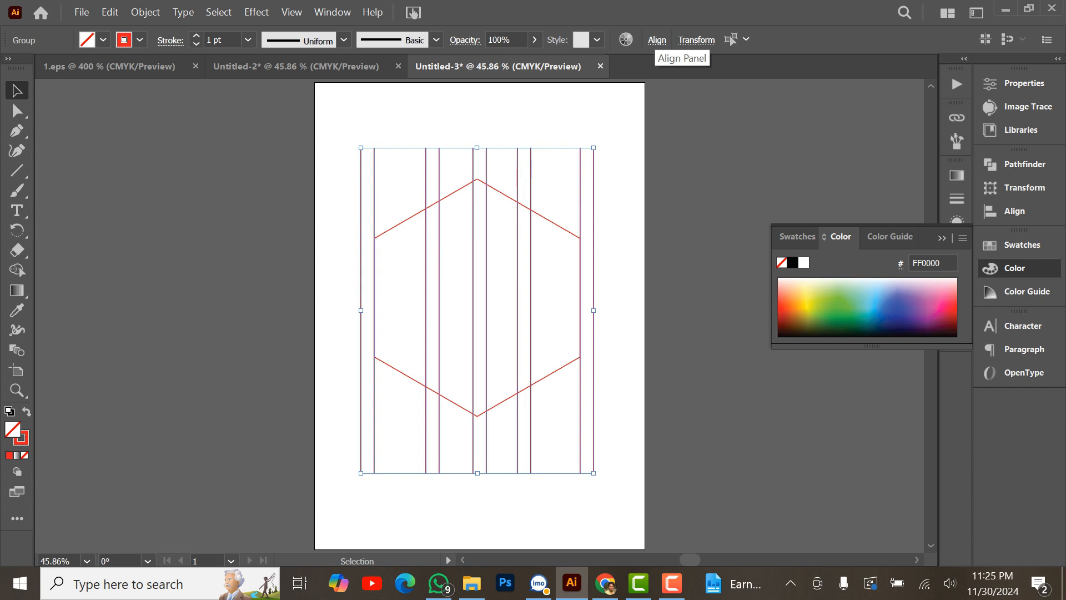
pyautogui.click(657, 40)
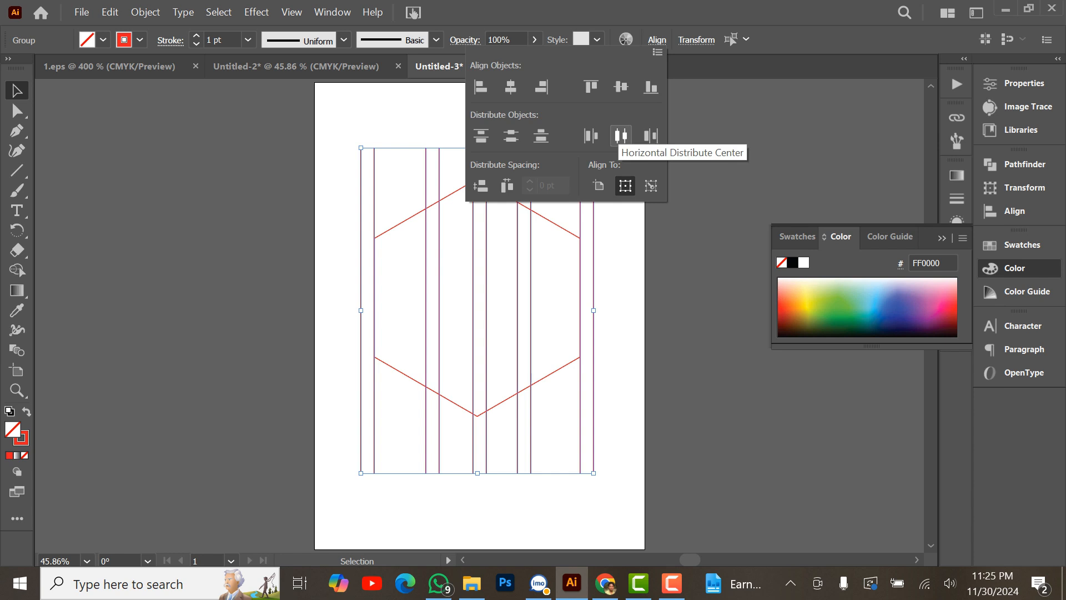
pyautogui.click(621, 135)
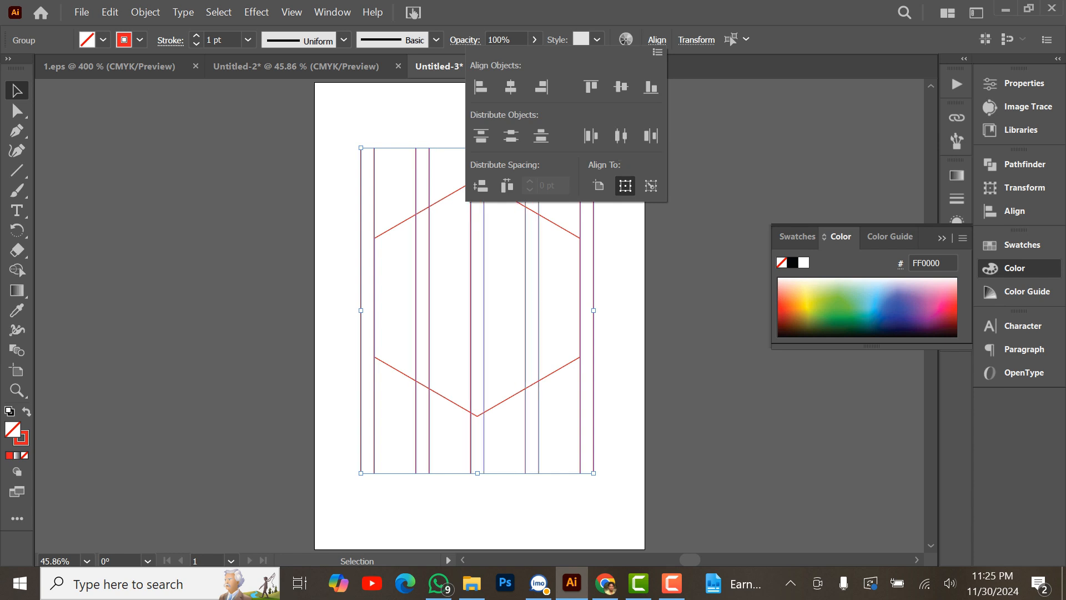
pyautogui.click(657, 40)
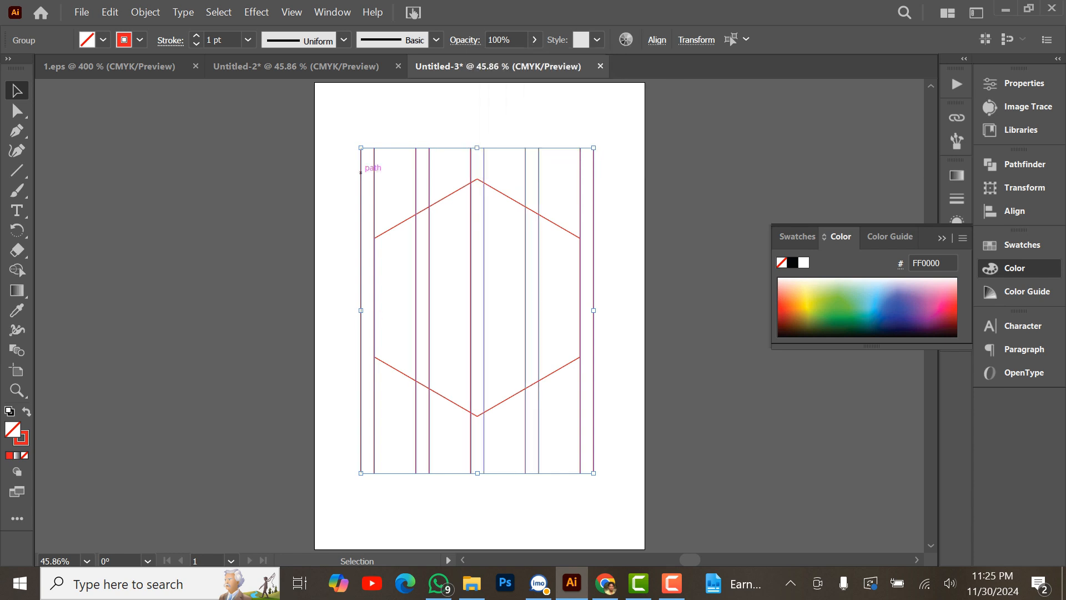
# Delete the outermost line pairs at the hexagon's left and right edges
pyautogui.moveTo(637, 158); pyautogui.dragTo(593, 208)
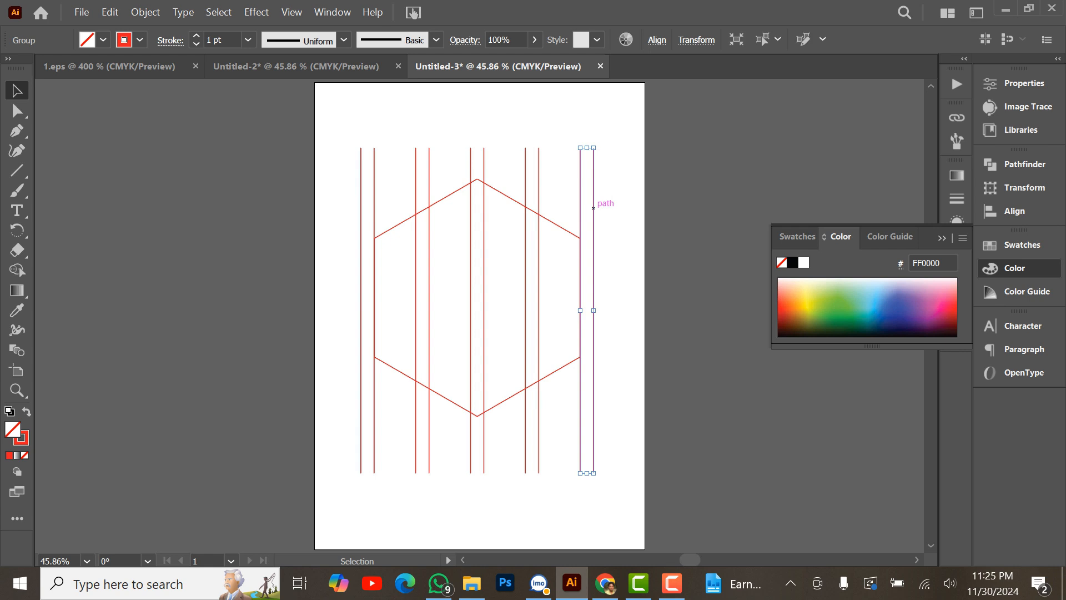
pyautogui.press('Delete')
pyautogui.moveTo(350, 150); pyautogui.dragTo(383, 194)
pyautogui.press('Delete')
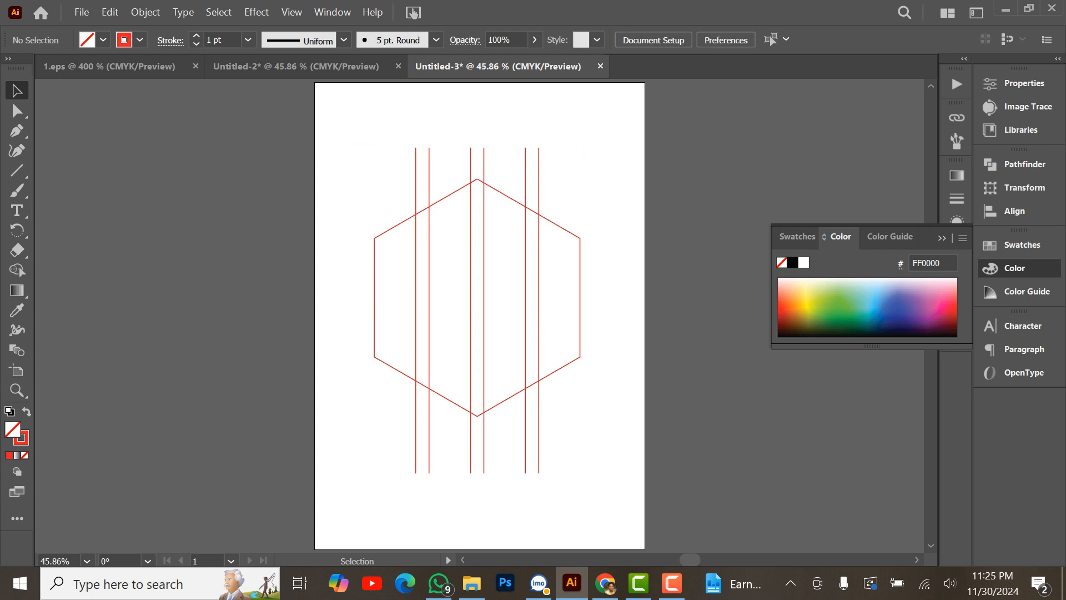
# Group the three remaining vertical line pairs into one group
pyautogui.moveTo(373, 128); pyautogui.dragTo(593, 175)
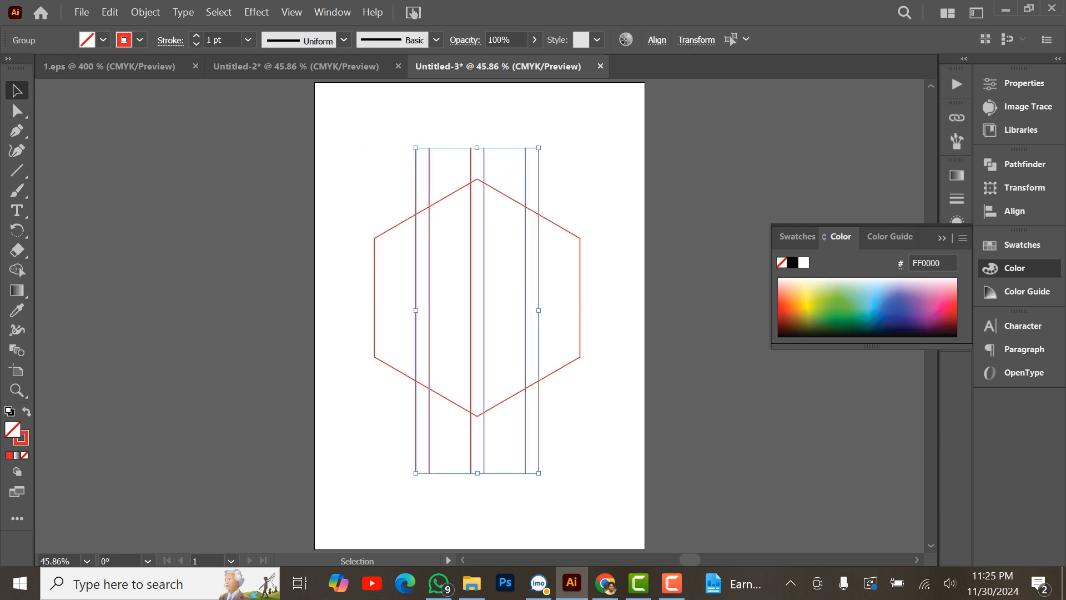
pyautogui.rightClick(483, 158)
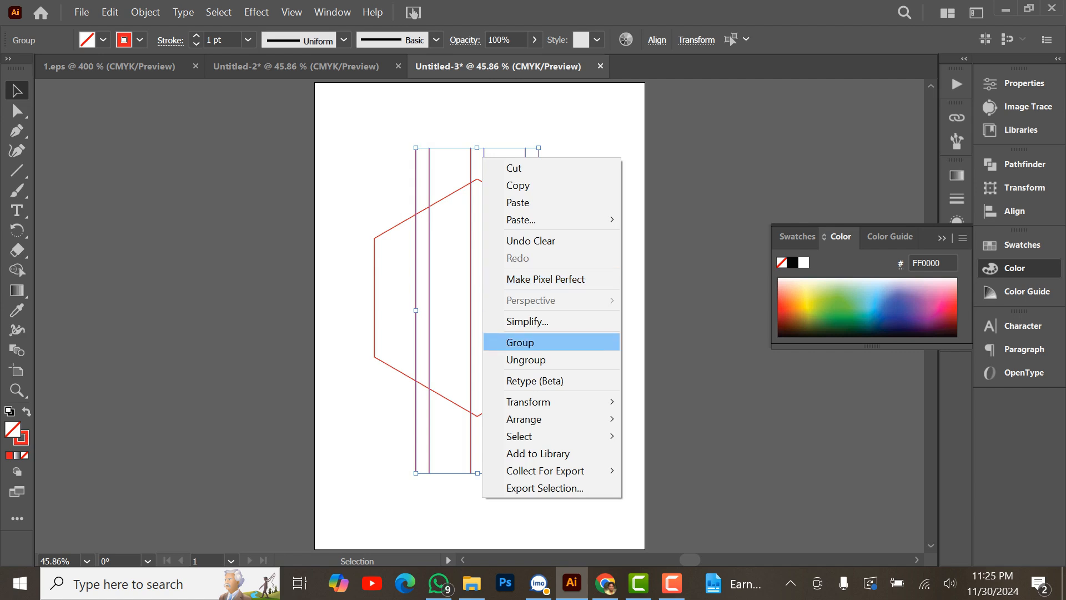
pyautogui.click(519, 343)
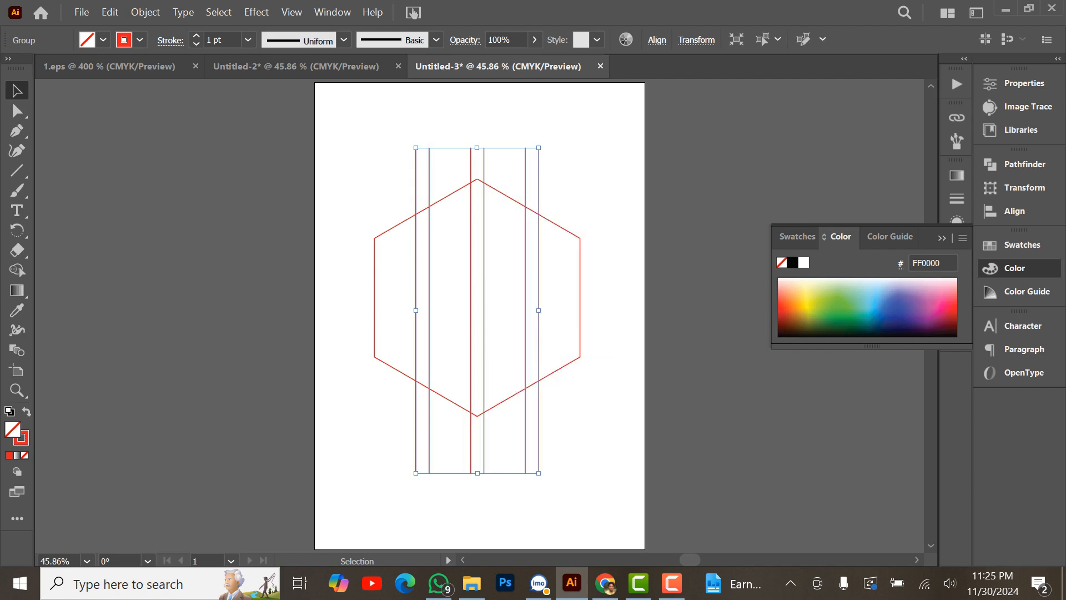
# Align the line group and the hexagon to each other's centres, both vertically and horizontally
pyautogui.moveTo(593, 436); pyautogui.dragTo(317, 200)
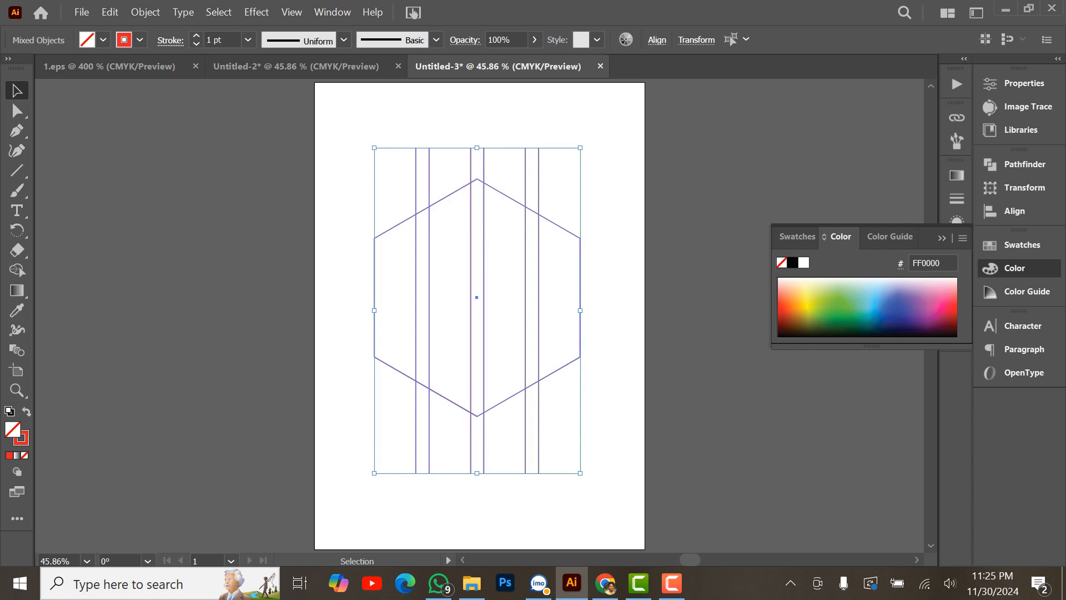
pyautogui.click(657, 39)
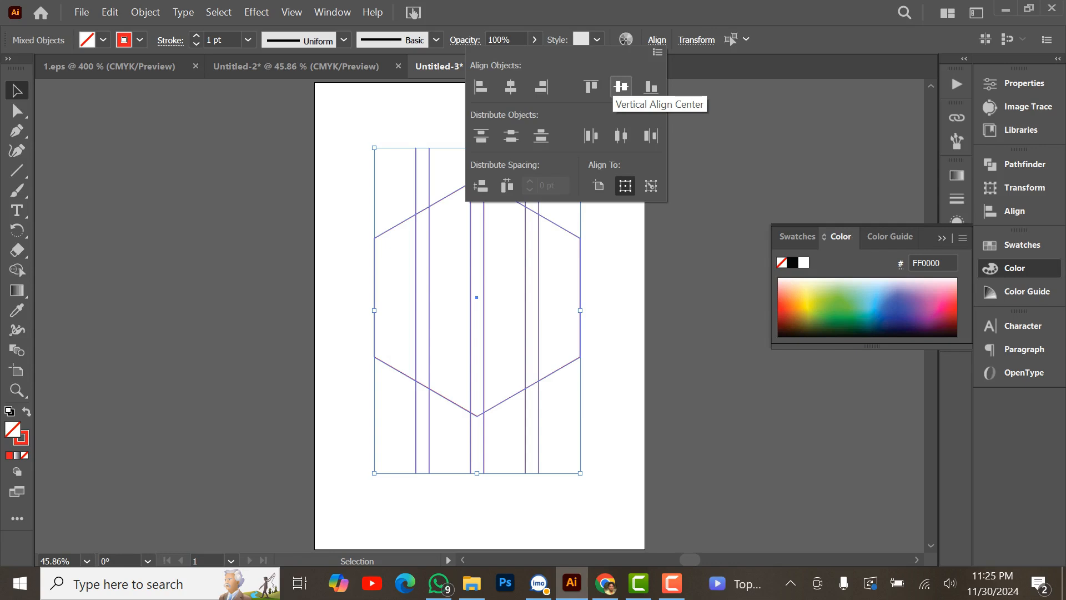
pyautogui.click(621, 86)
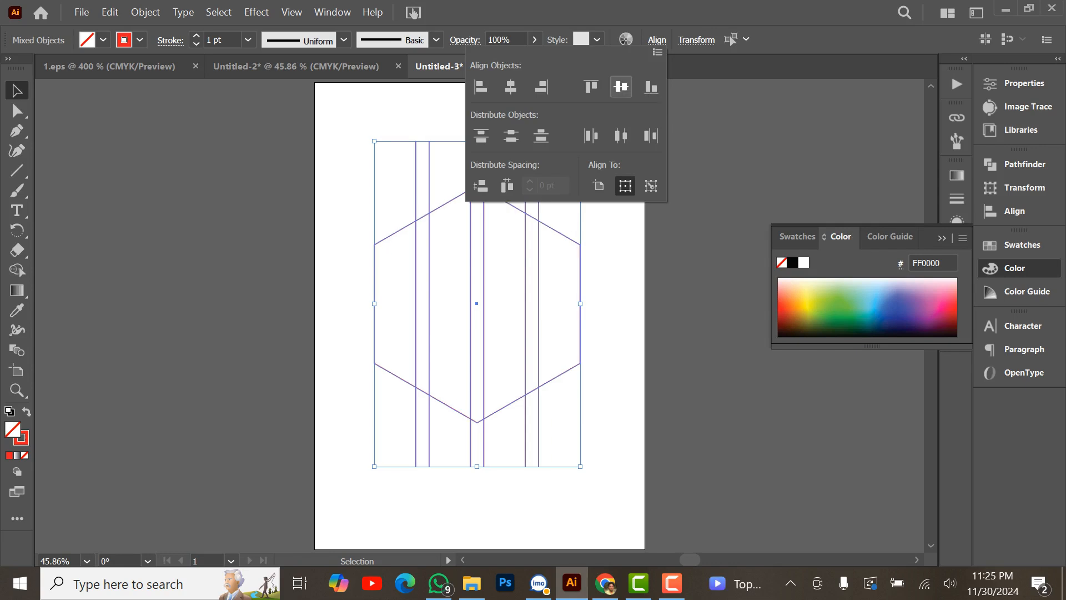
pyautogui.click(511, 86)
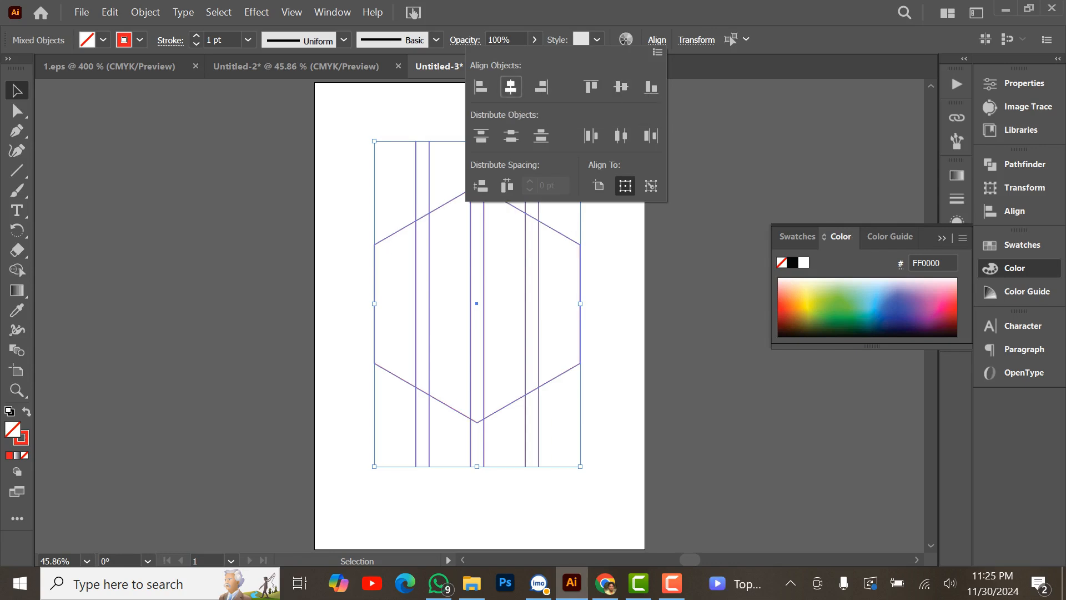
pyautogui.hotkey('ctrl', 'shift', 'a')
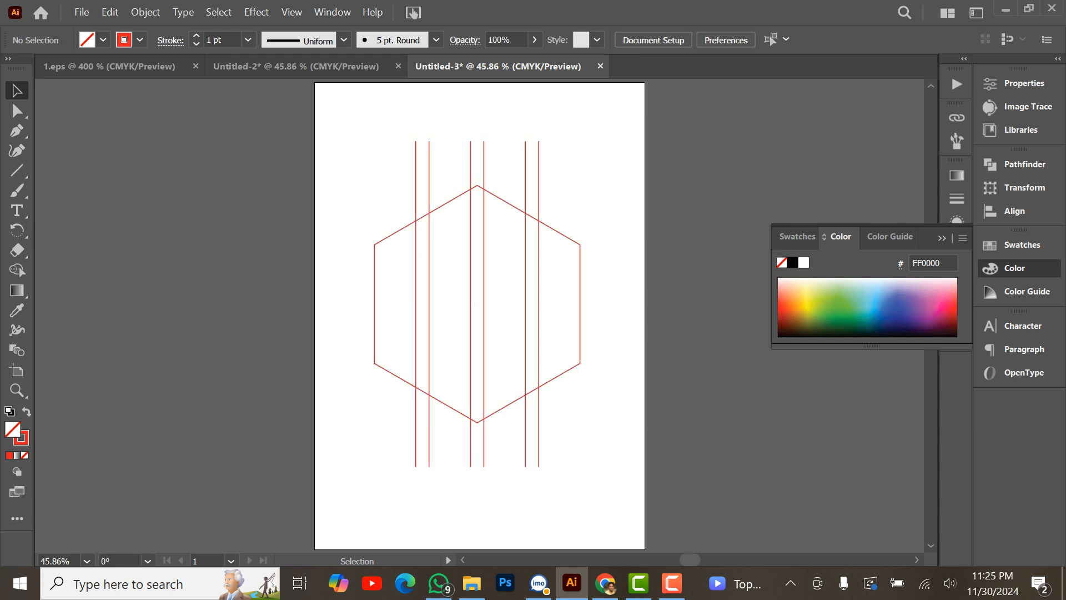
# Rotate a copy of the line group by 60° about its centre and repeat the transformation once for a third direction
pyautogui.moveTo(382, 148); pyautogui.dragTo(574, 170)
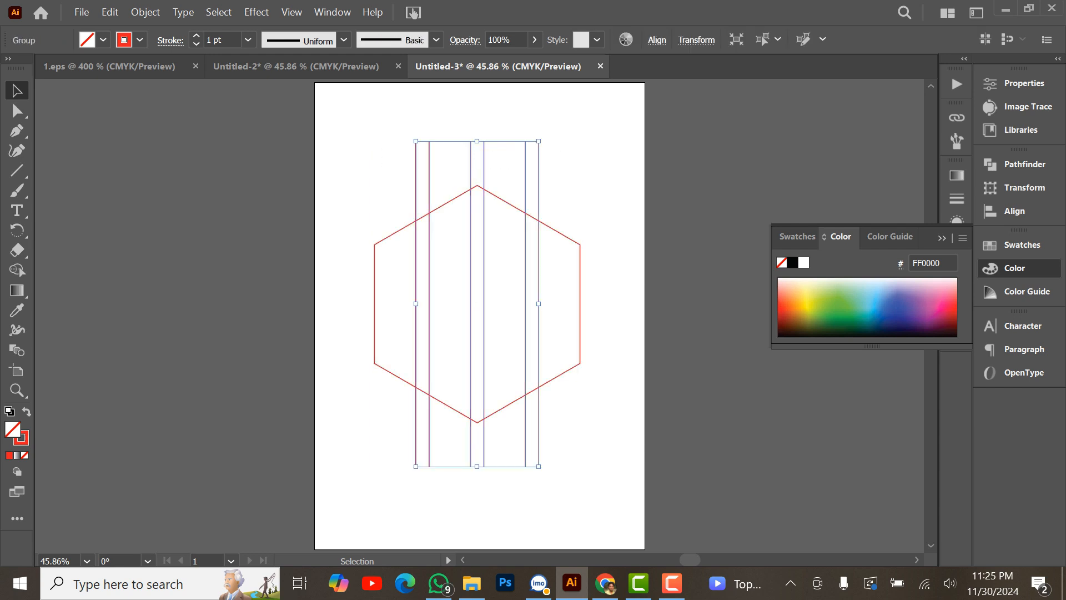
pyautogui.press('r')
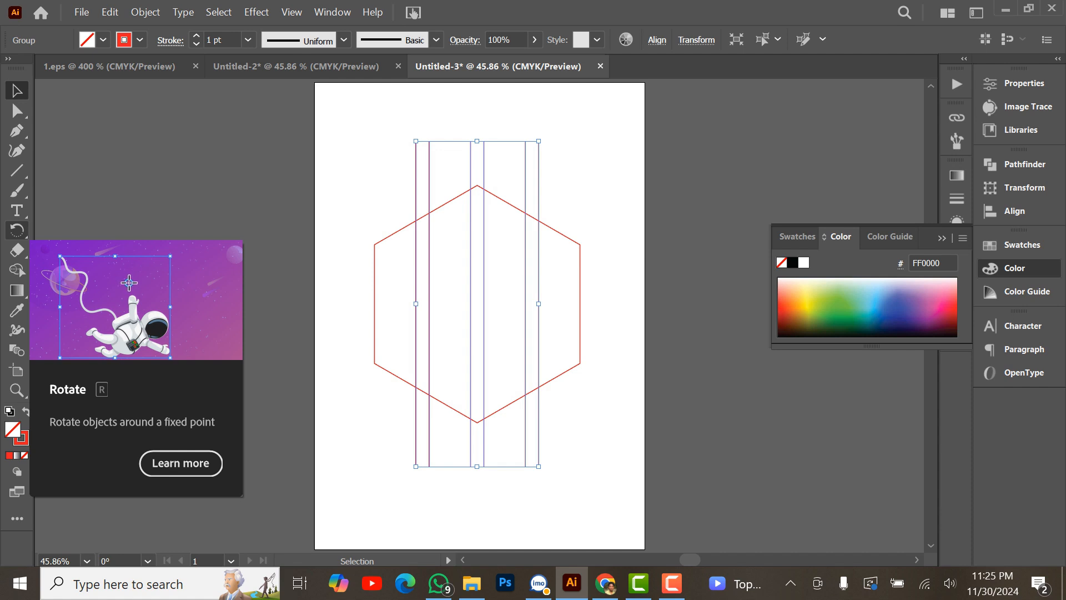
pyautogui.doubleClick(18, 230)
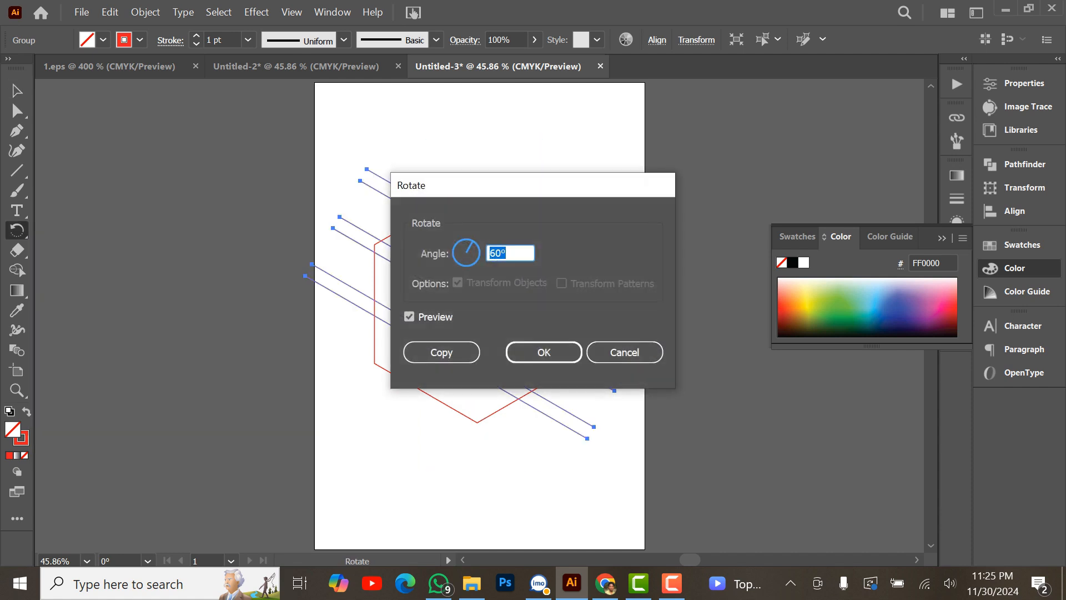
pyautogui.click(442, 352)
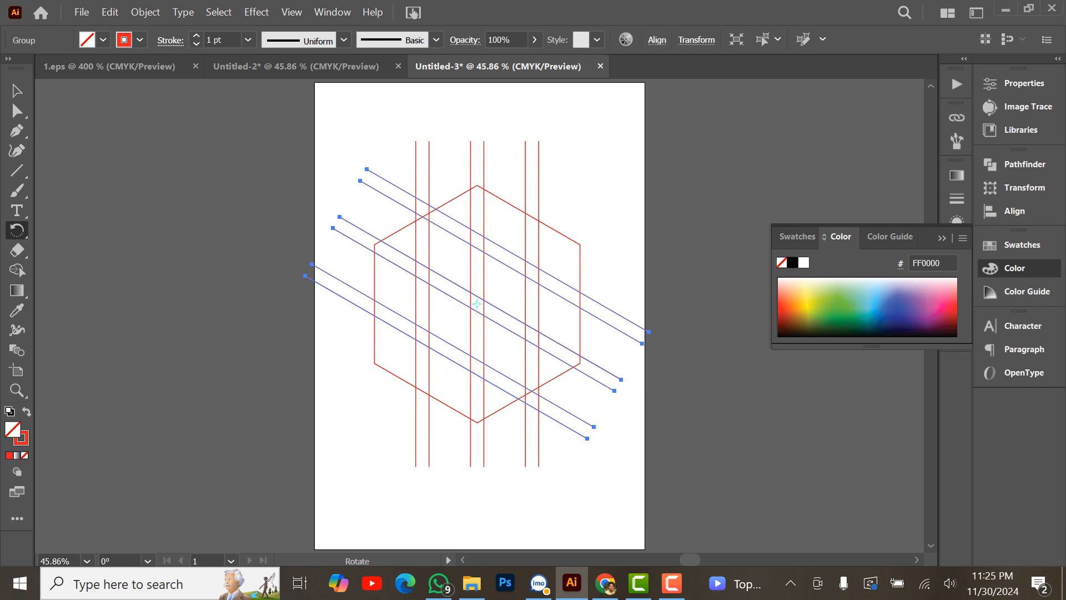
pyautogui.hotkey('ctrl', 'd')
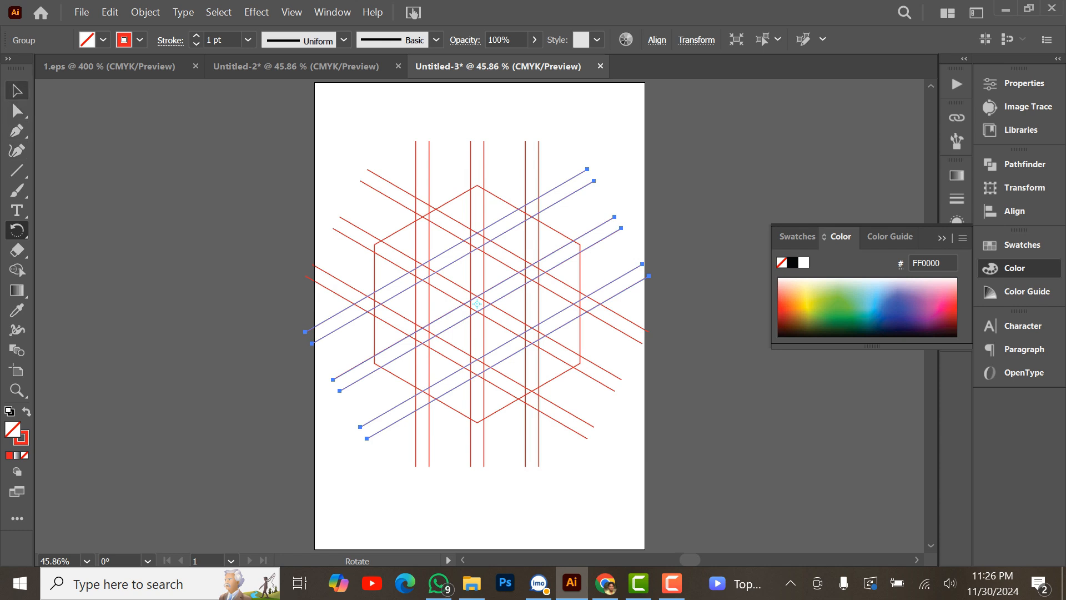
# Delete the group of vertical line pairs, keeping the hexagon and the two diagonal line groups
pyautogui.click(17, 91)
pyautogui.click(167, 161)
pyautogui.moveTo(363, 129); pyautogui.dragTo(594, 155)
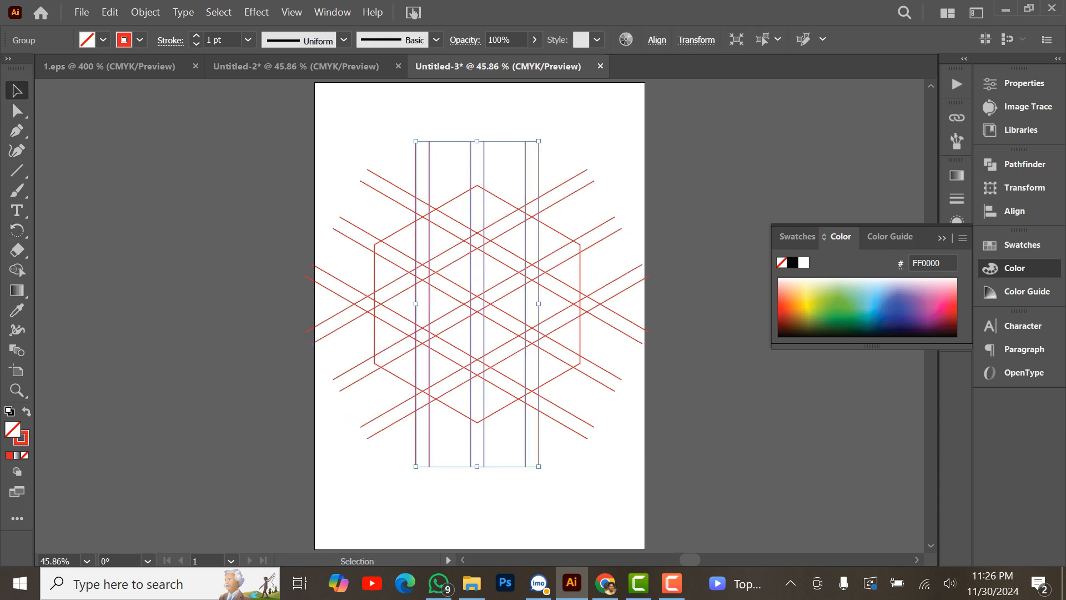
pyautogui.press('Delete')
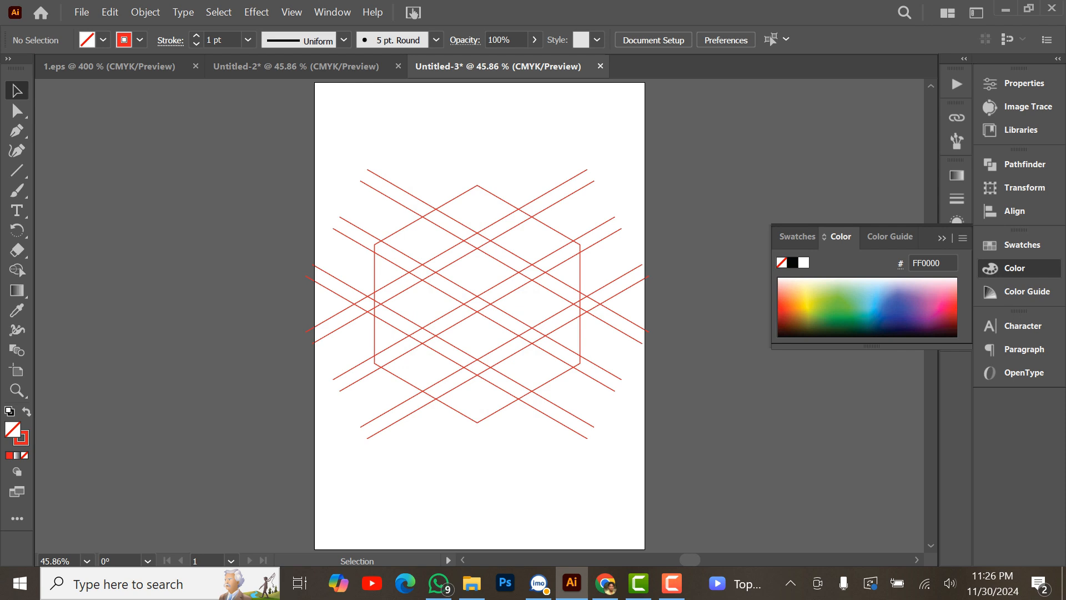
# Merge the grid regions inside the hexagon with Shape Builder into two interlocking hook shapes filled FF0000, leaving a zigzag gap between them
pyautogui.moveTo(257, 153); pyautogui.dragTo(636, 476)
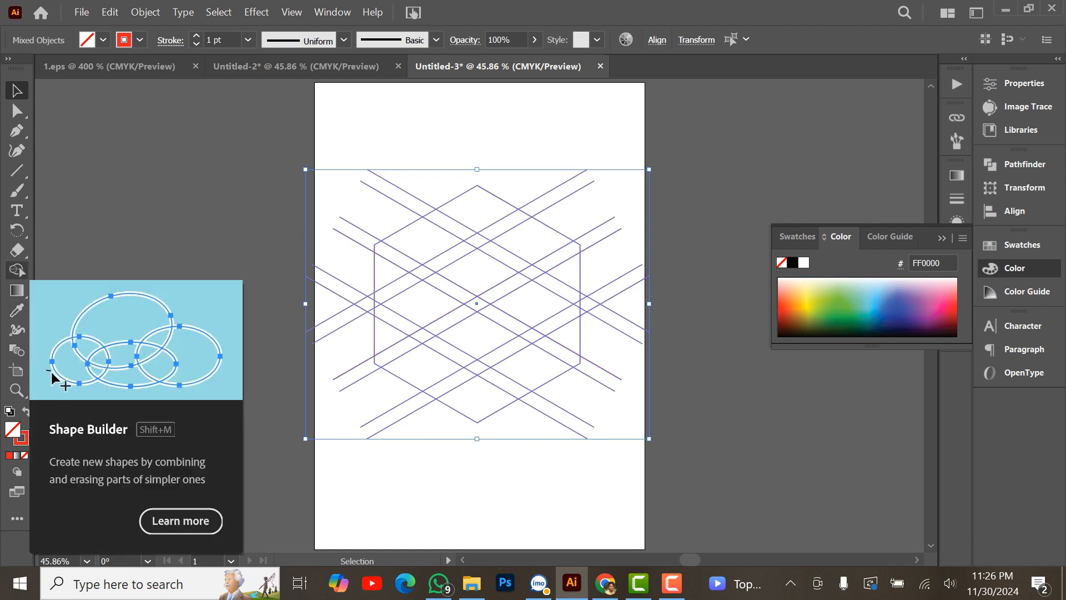
pyautogui.click(17, 270)
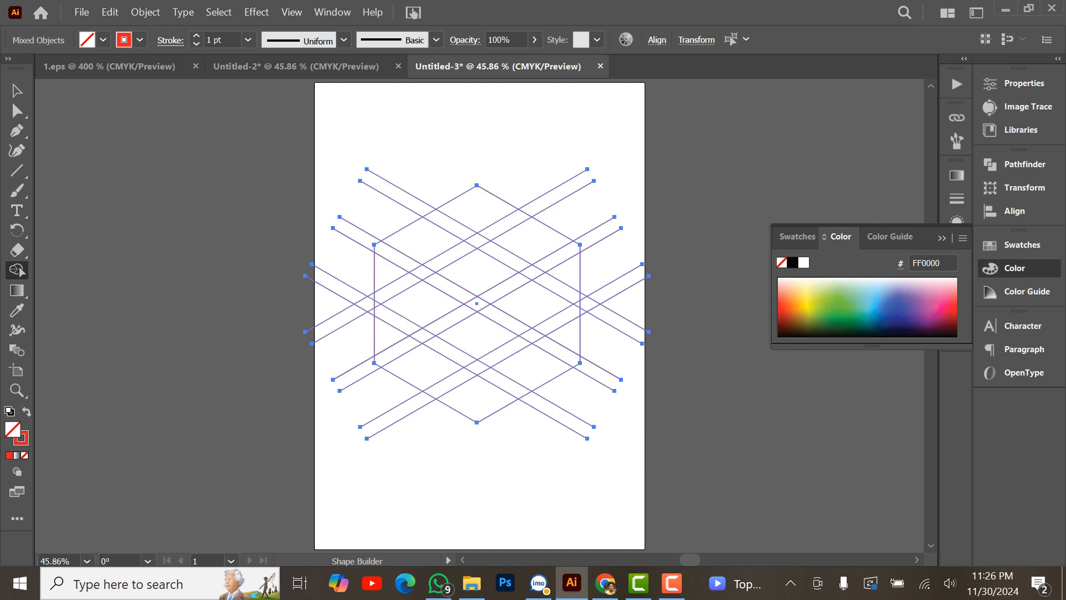
pyautogui.doubleClick(12, 429)
pyautogui.moveTo(553, 257); pyautogui.dragTo(553, 183)
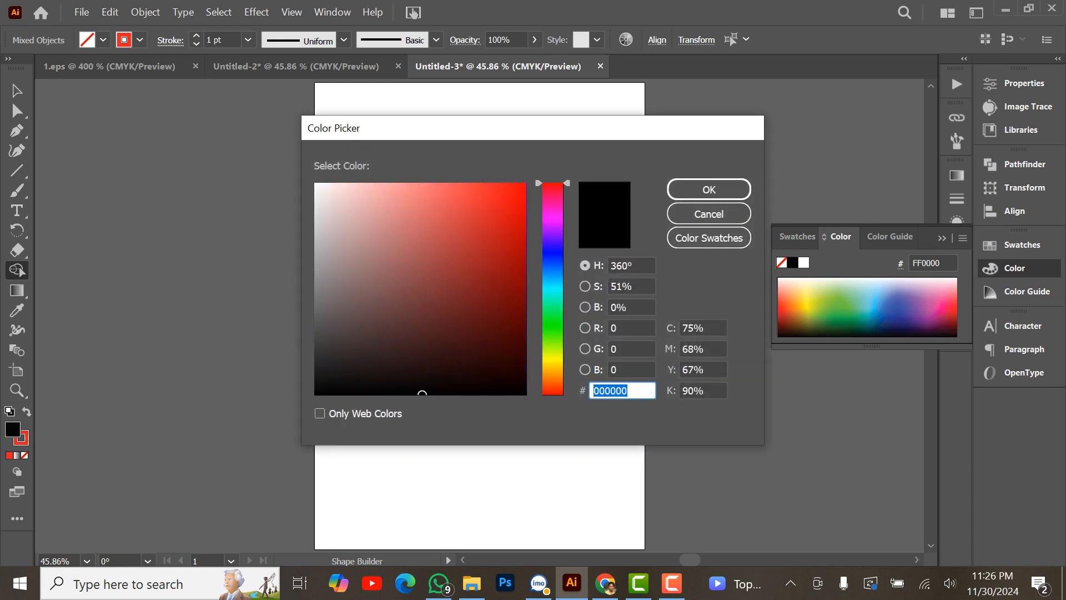
pyautogui.write('FF0000')
pyautogui.click(709, 189)
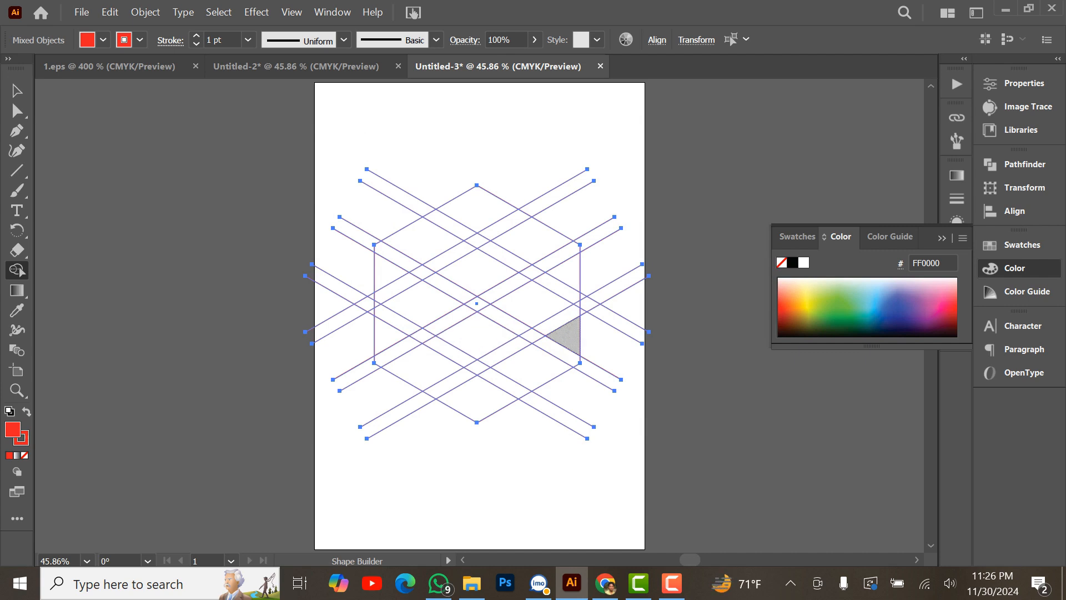
pyautogui.moveTo(566, 336)
pyautogui.mouseDown()
pyautogui.moveTo(481, 393)
pyautogui.moveTo(450, 386)
pyautogui.moveTo(419, 353)
pyautogui.moveTo(392, 352)
pyautogui.moveTo(392, 320)
pyautogui.moveTo(492, 266)
pyautogui.mouseUp()
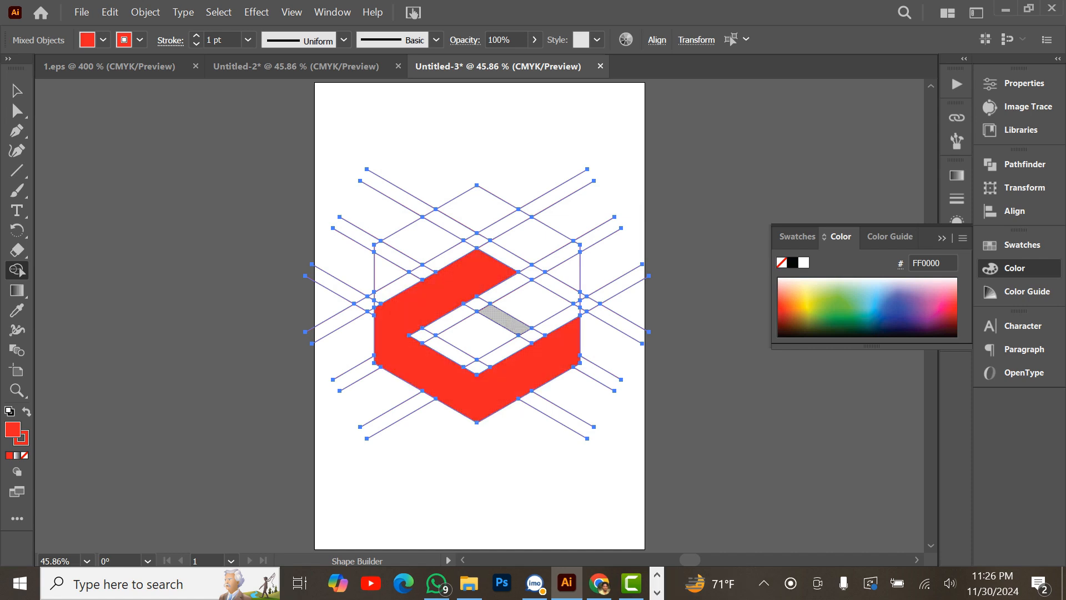
pyautogui.moveTo(389, 272)
pyautogui.mouseDown()
pyautogui.moveTo(470, 212)
pyautogui.moveTo(545, 241)
pyautogui.moveTo(567, 267)
pyautogui.moveTo(559, 286)
pyautogui.moveTo(483, 340)
pyautogui.mouseUp()
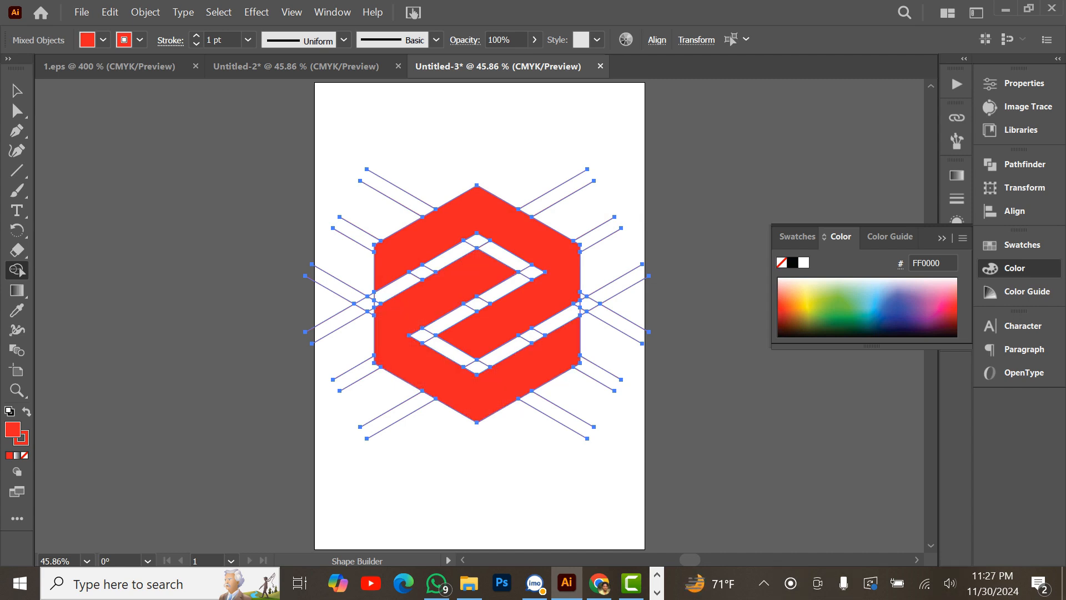
# Remove the stroke from all the artwork and group it
pyautogui.click(17, 91)
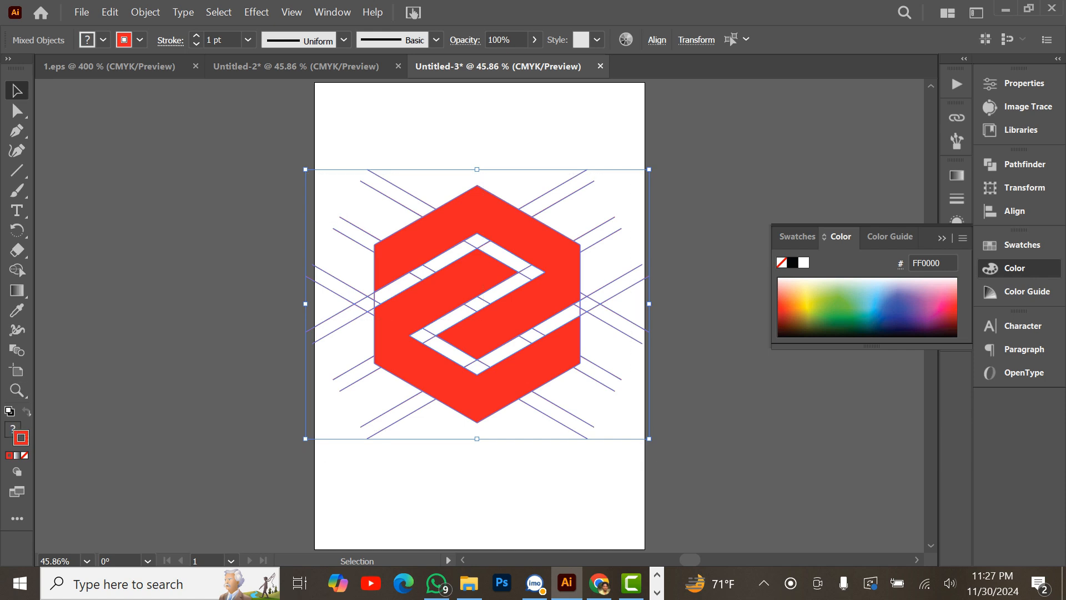
pyautogui.click(24, 456)
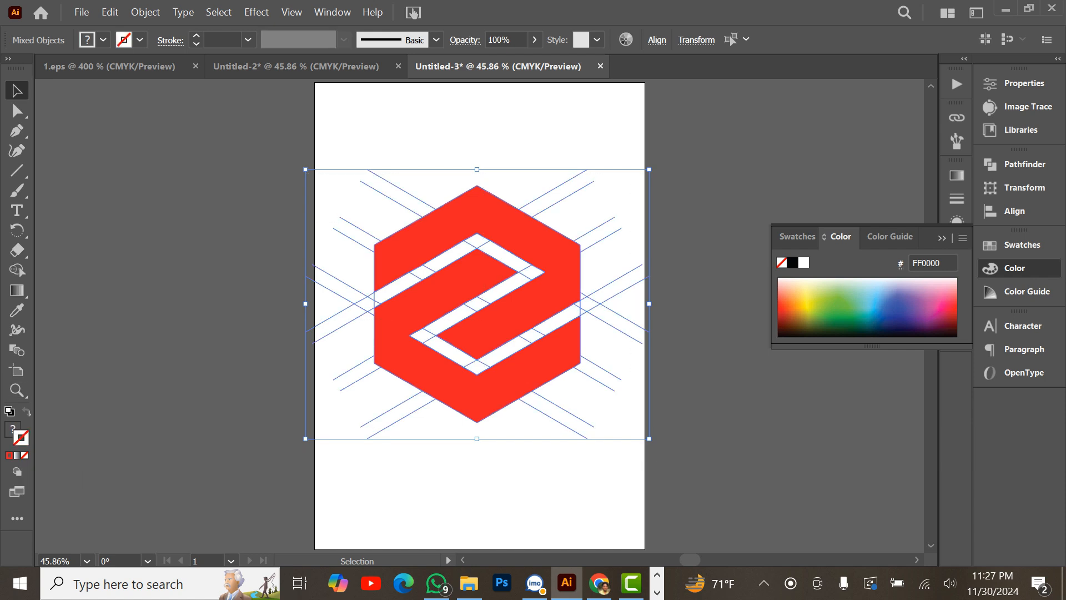
pyautogui.rightClick(416, 229)
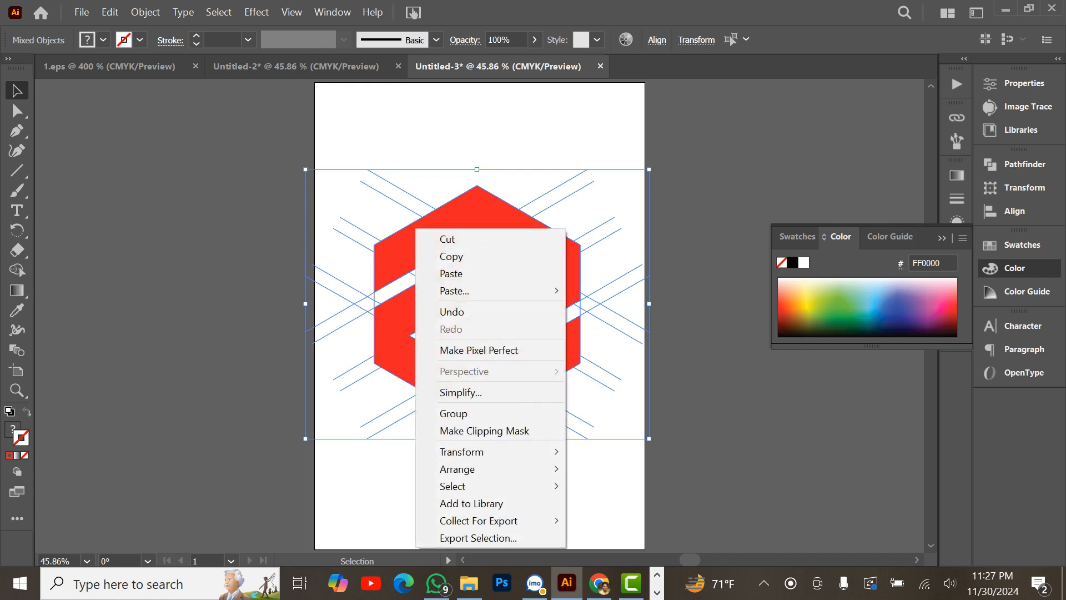
pyautogui.click(453, 413)
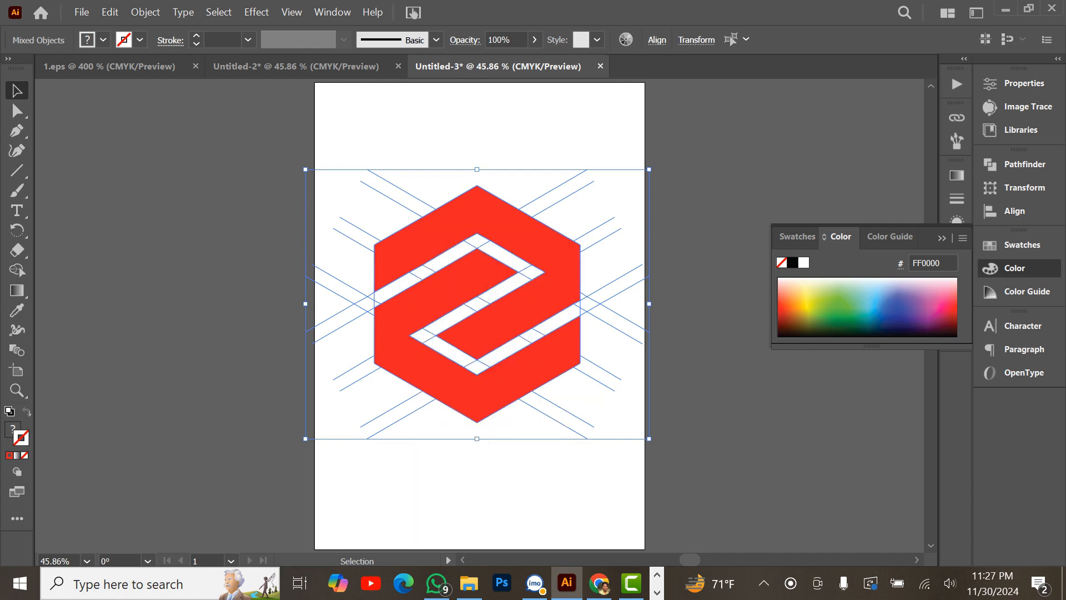
pyautogui.hotkey('ctrl', 'shift', 'a')
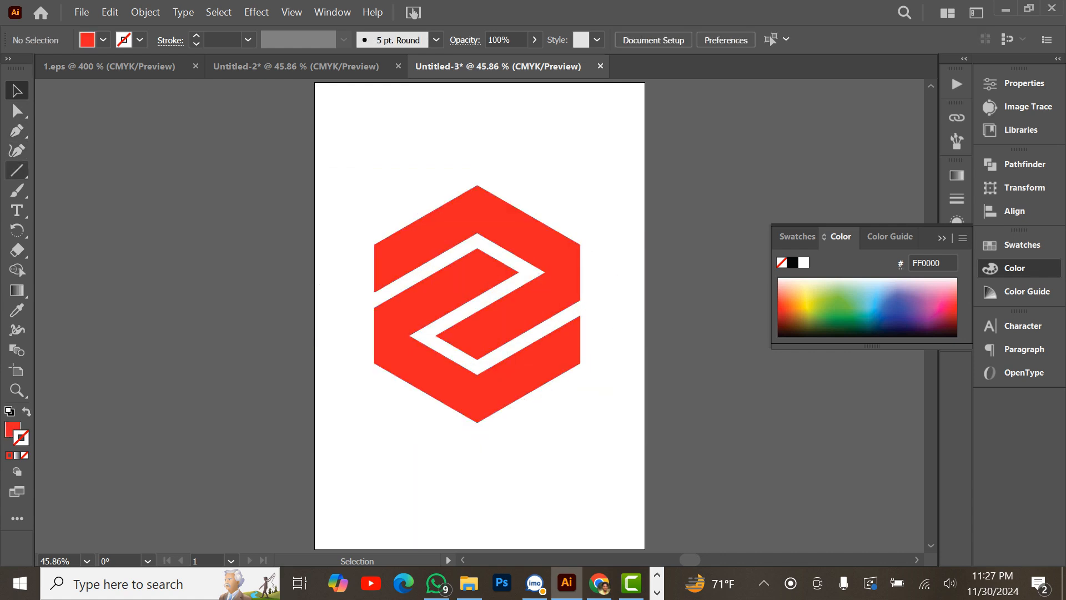
# Draw an unfilled, unstroked sample line beside the artboard, select all matching invisible paths with the Magic Wand and delete them
pyautogui.click(17, 171)
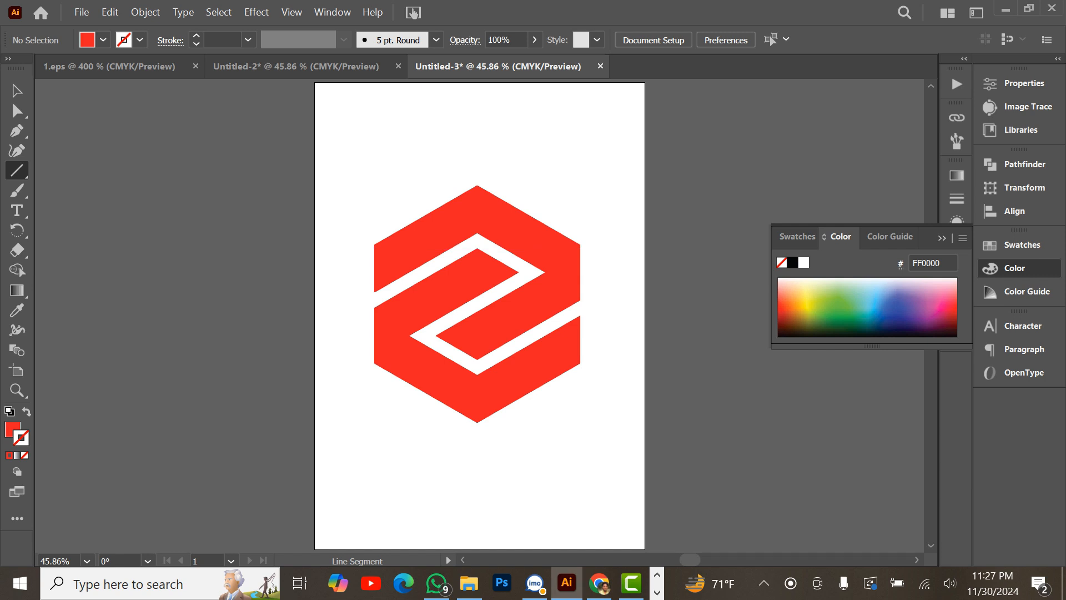
pyautogui.moveTo(277, 142); pyautogui.dragTo(329, 371)
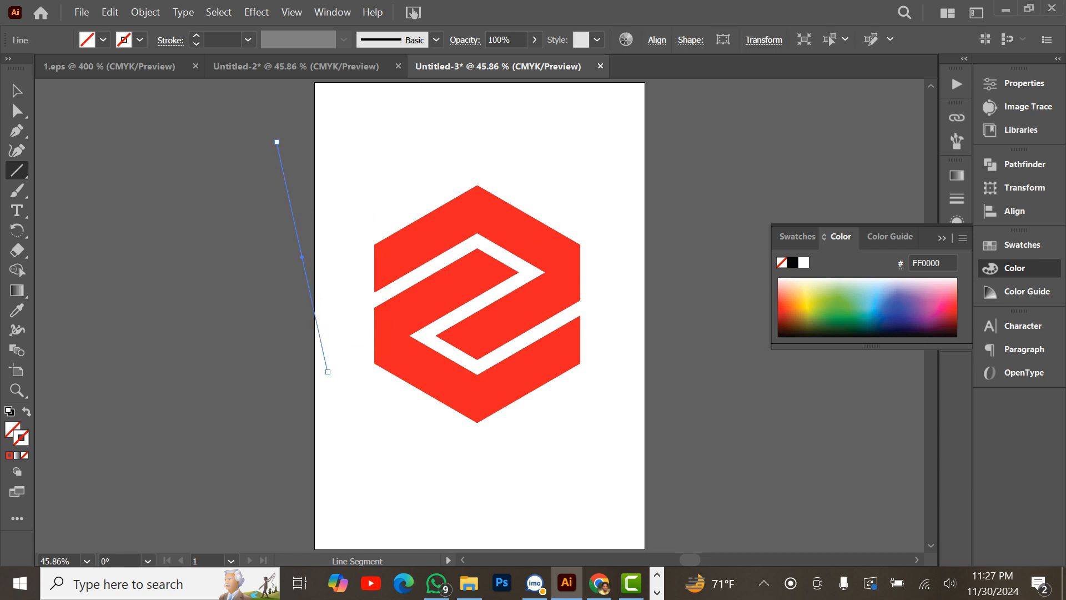
pyautogui.press('y')
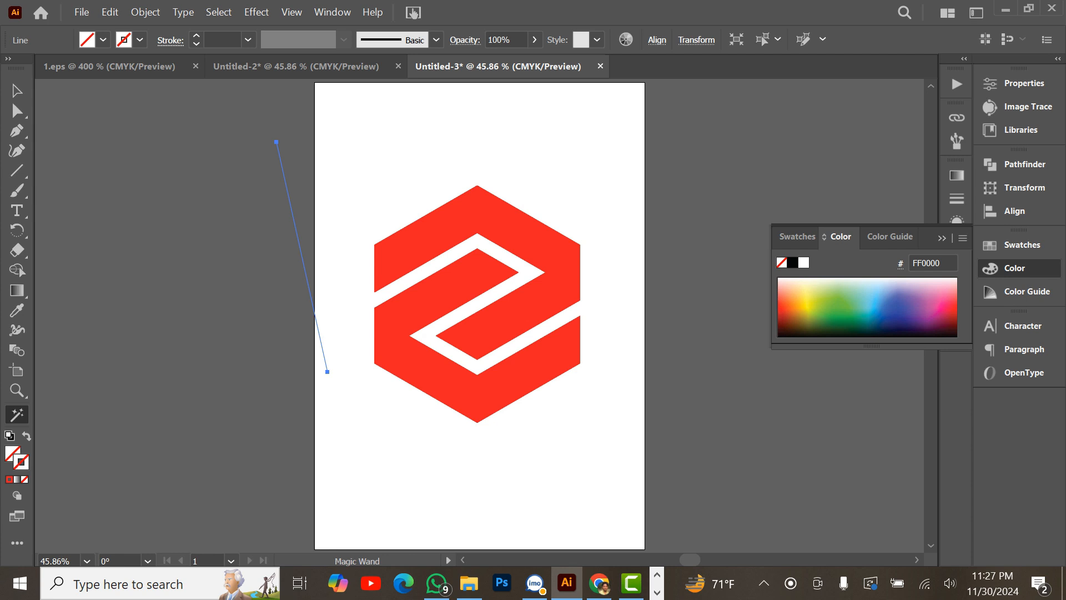
pyautogui.click(286, 173)
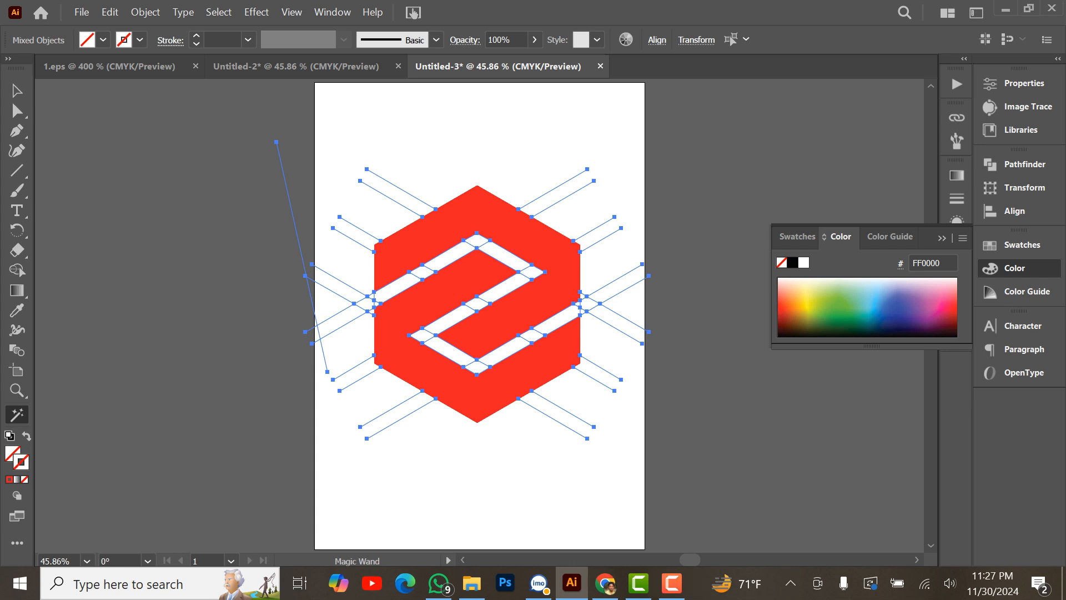
pyautogui.hotkey('ctrl', 'shift', 'a')
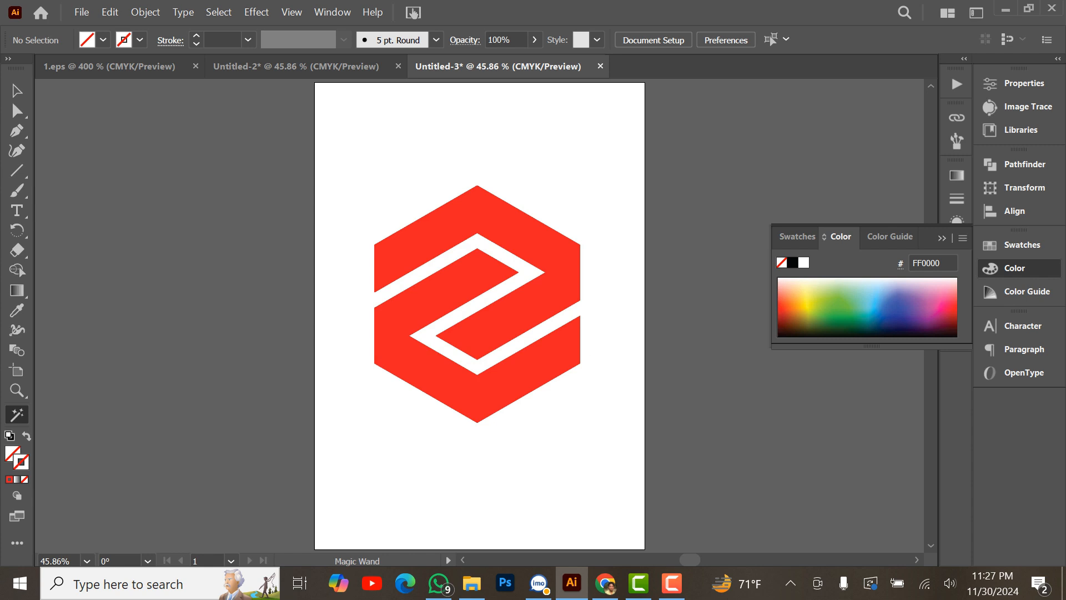
# Scale the red hexagon logo down slightly and move it to the upper middle of the artboard
pyautogui.press('v')
pyautogui.hotkey('ctrl', 'a')
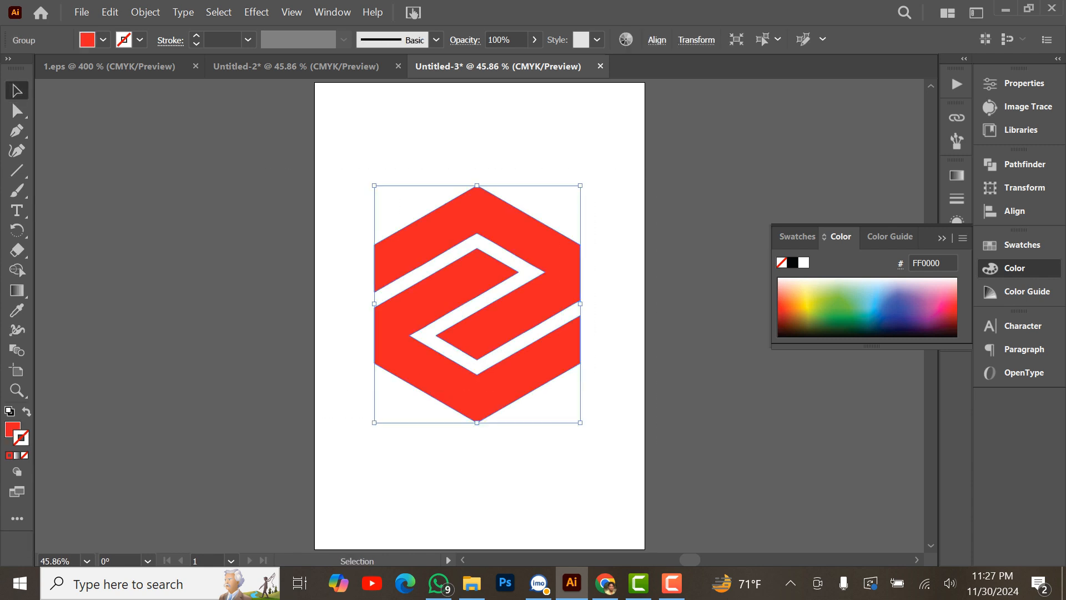
pyautogui.moveTo(581, 423); pyautogui.dragTo(571, 411)
pyautogui.moveTo(550, 351); pyautogui.dragTo(566, 305)
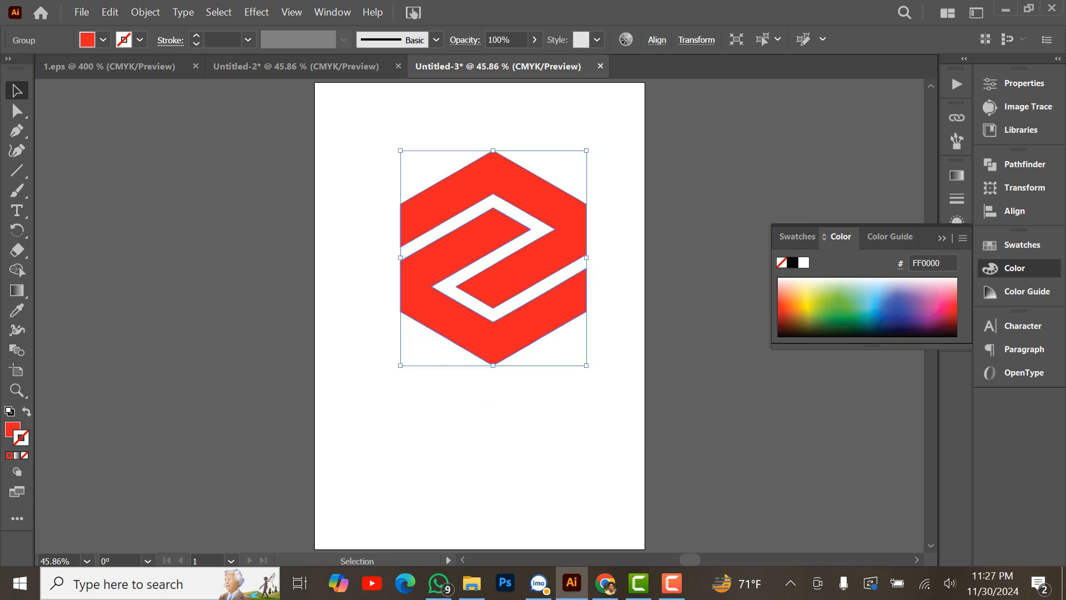